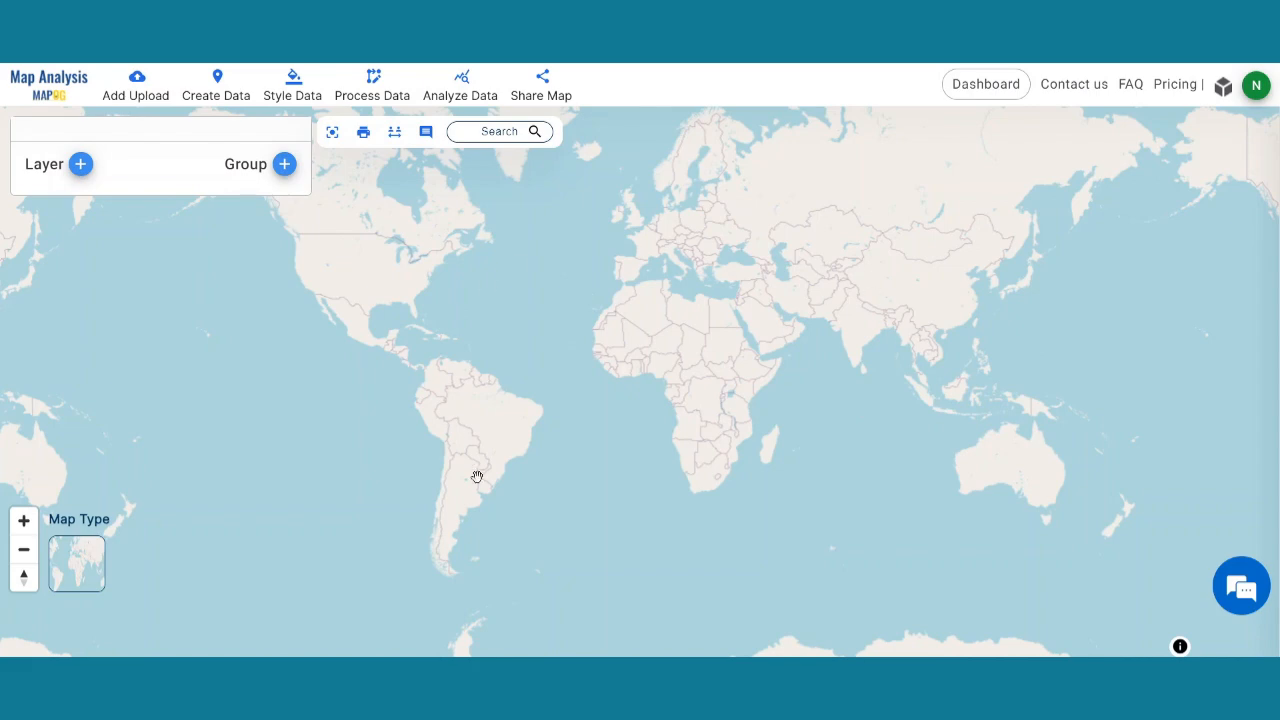
- Start adding ready-made GIS data and choose Cambodia as the country
click(147, 97)
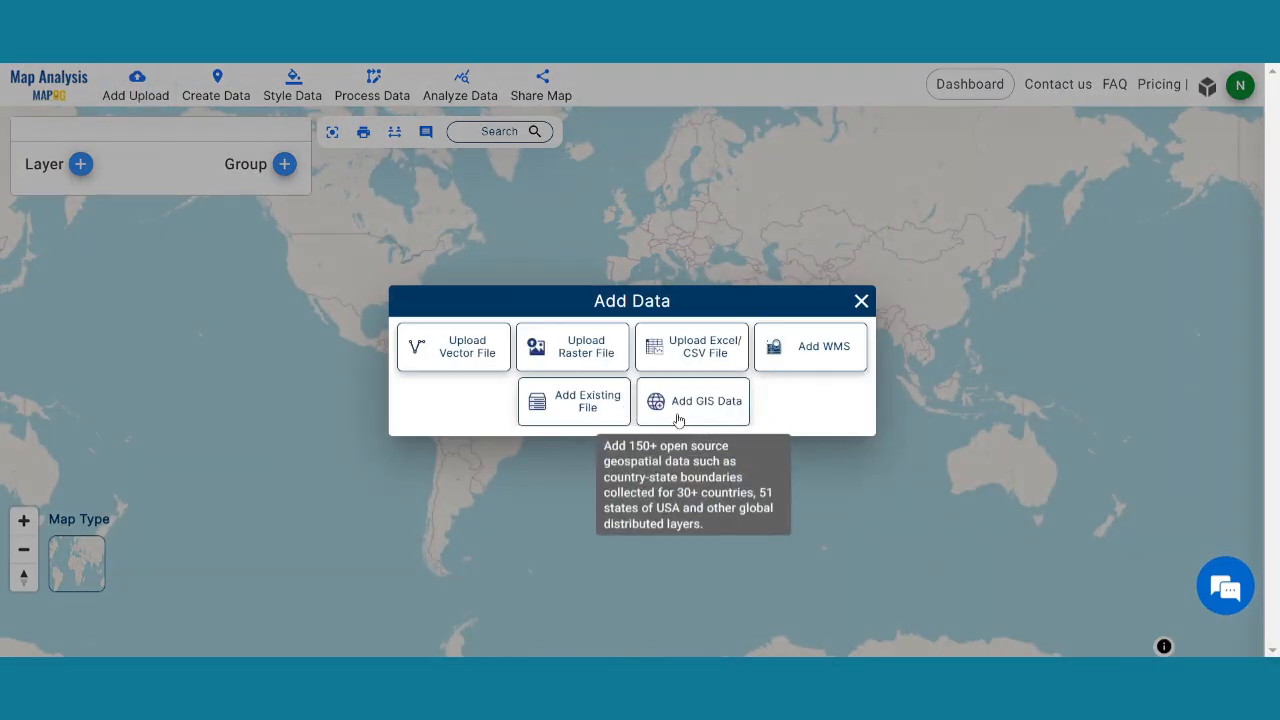
click(685, 410)
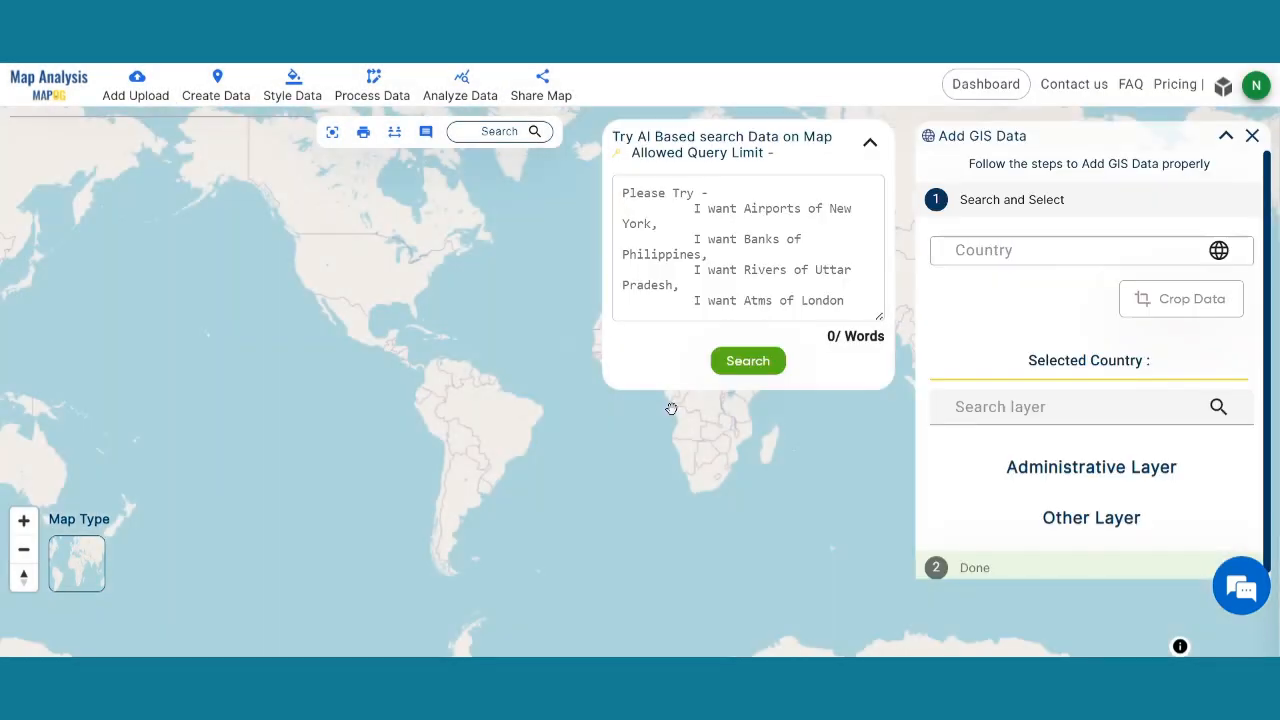
click(1018, 252)
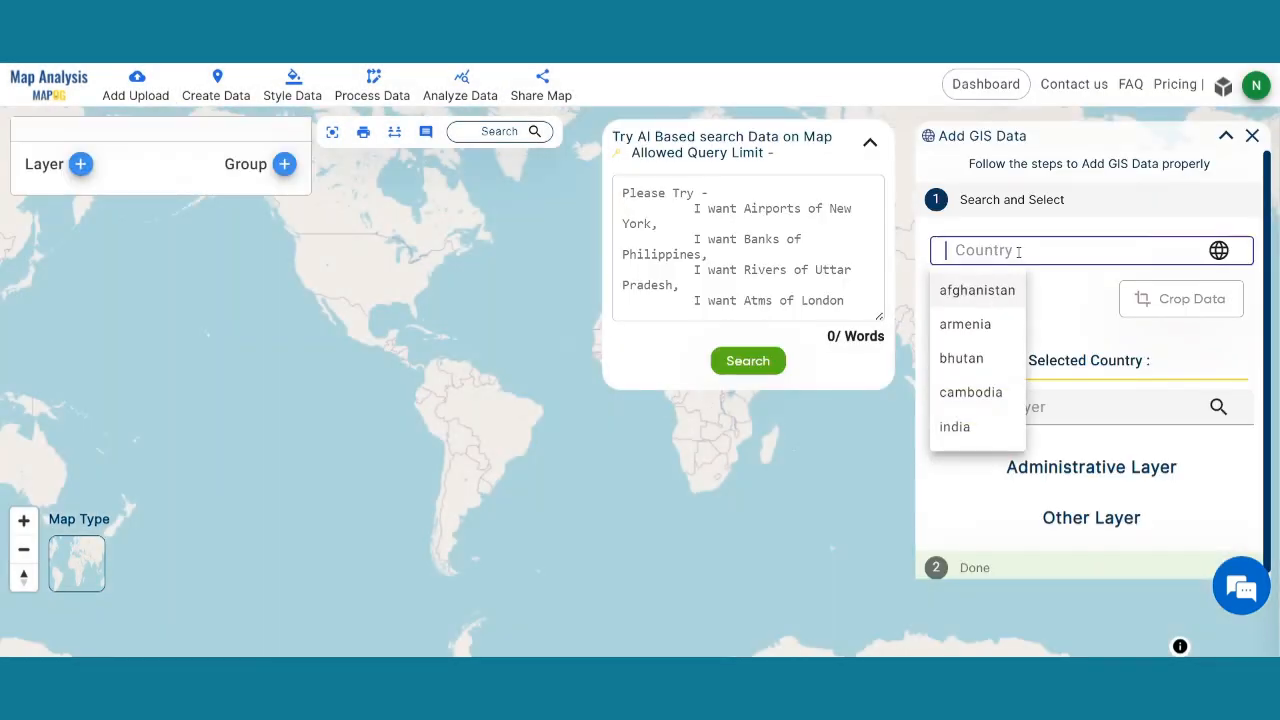
click(970, 393)
- Add Cambodia's post_office_point layer from the GIS data list to the map
scroll(1098, 423, down, 3)
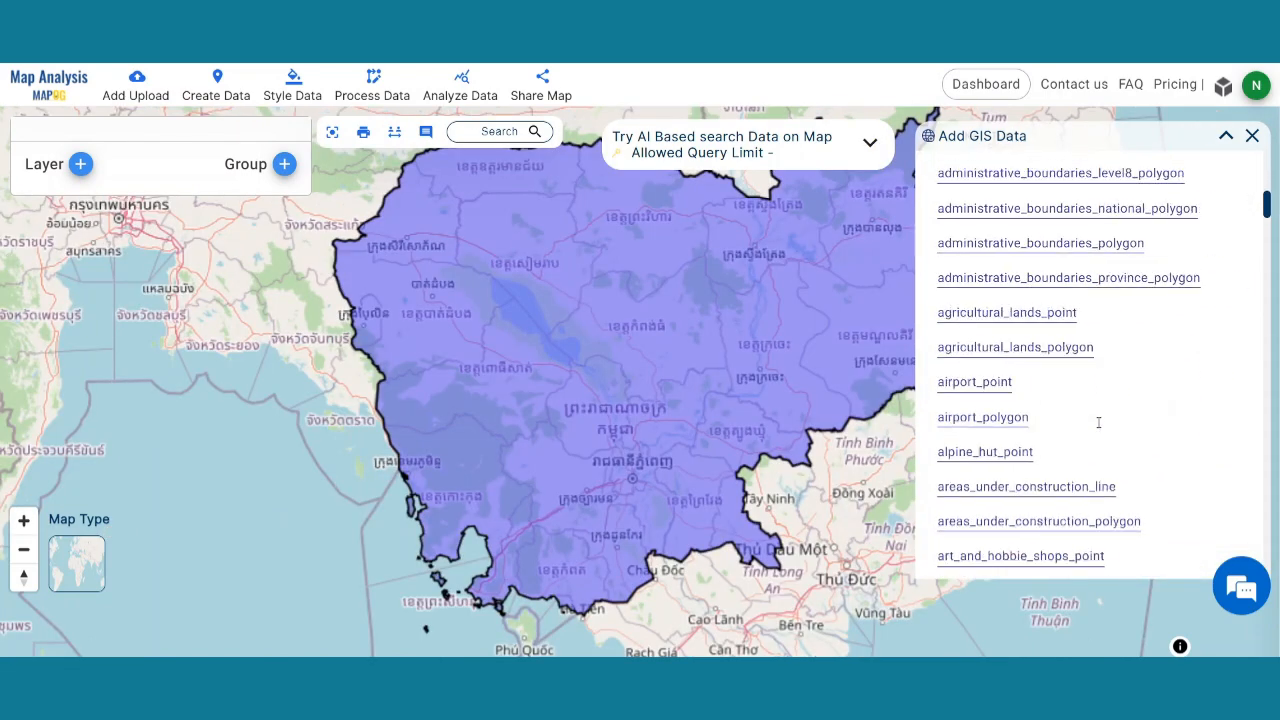
scroll(1098, 423, down, 15)
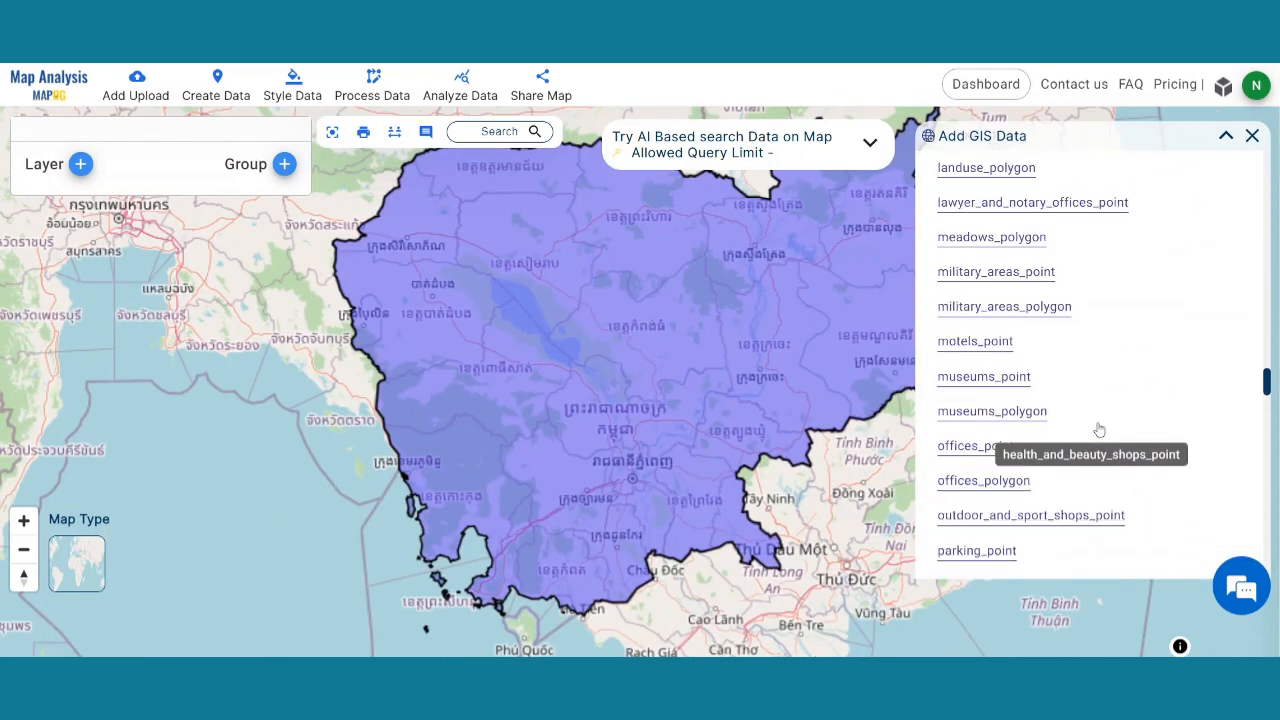
scroll(1098, 428, down, 5)
click(980, 450)
click(1051, 492)
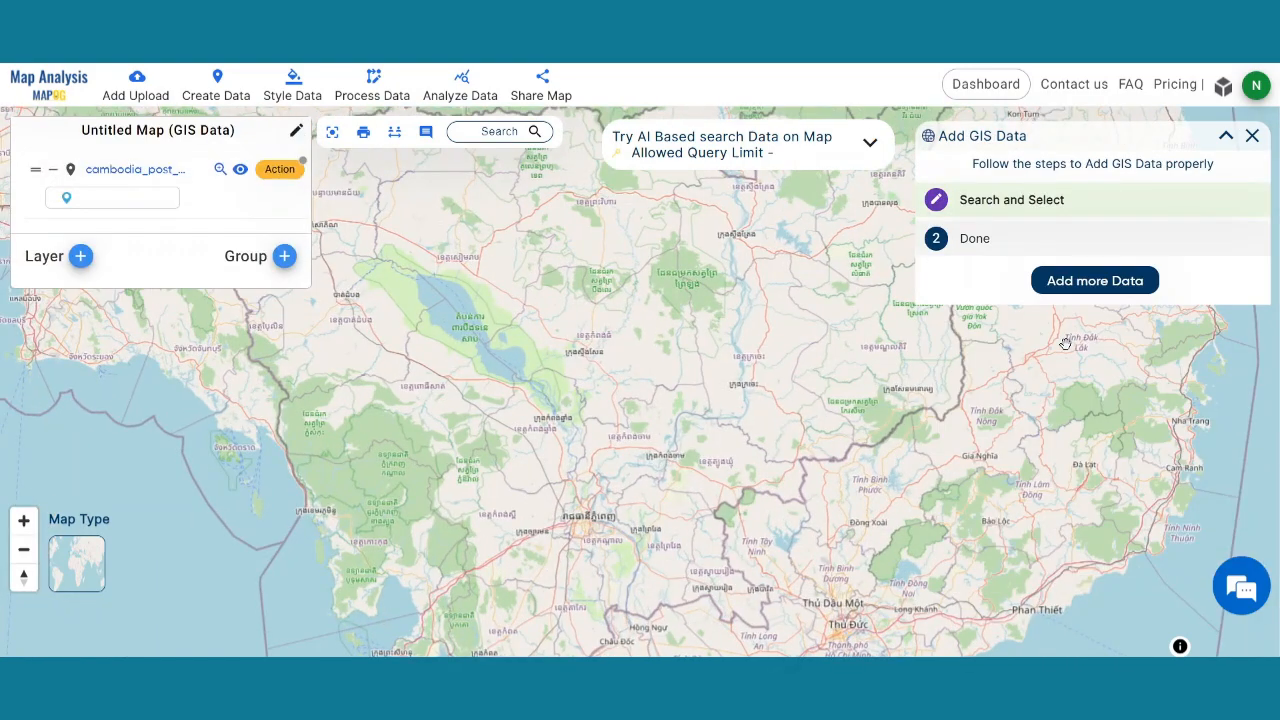
- Add Cambodia's roads_line layer to the map as further GIS data
click(1095, 280)
scroll(1060, 360, down, 10)
click(965, 322)
click(1051, 366)
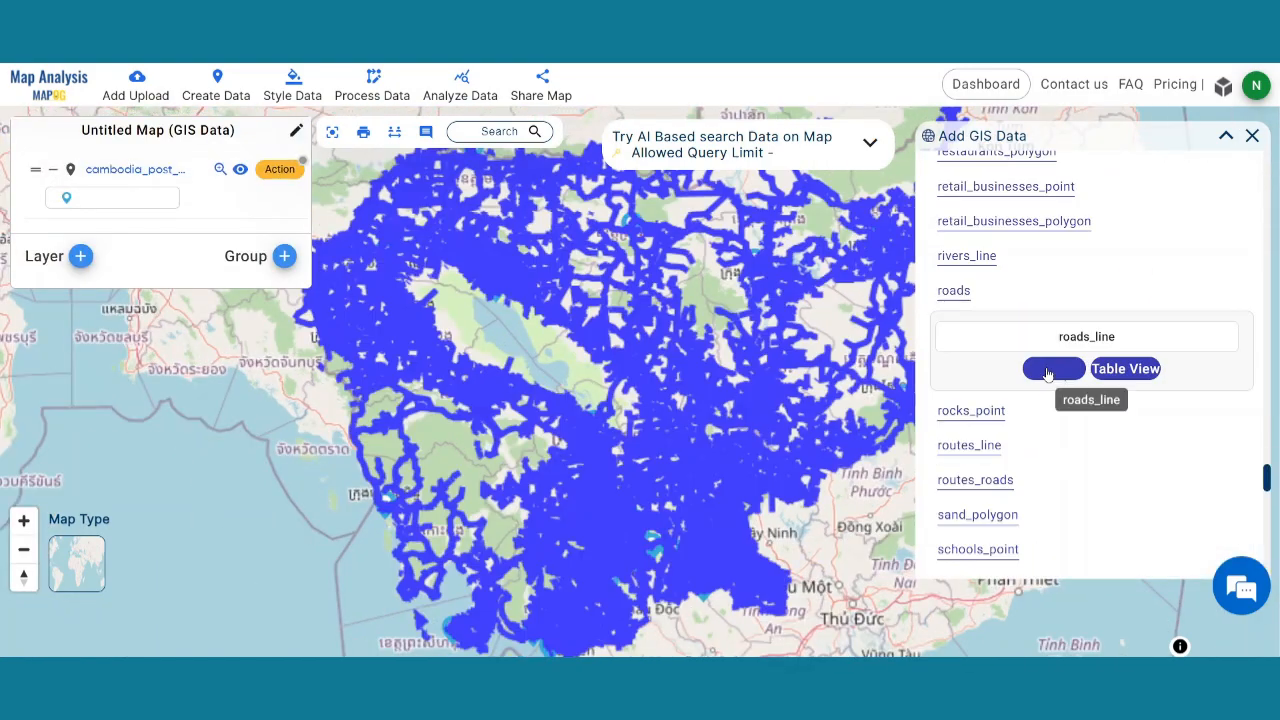
- Add Cambodia's landuse_polygon layer to the map from the GIS data list
click(1030, 200)
scroll(1034, 360, down, 12)
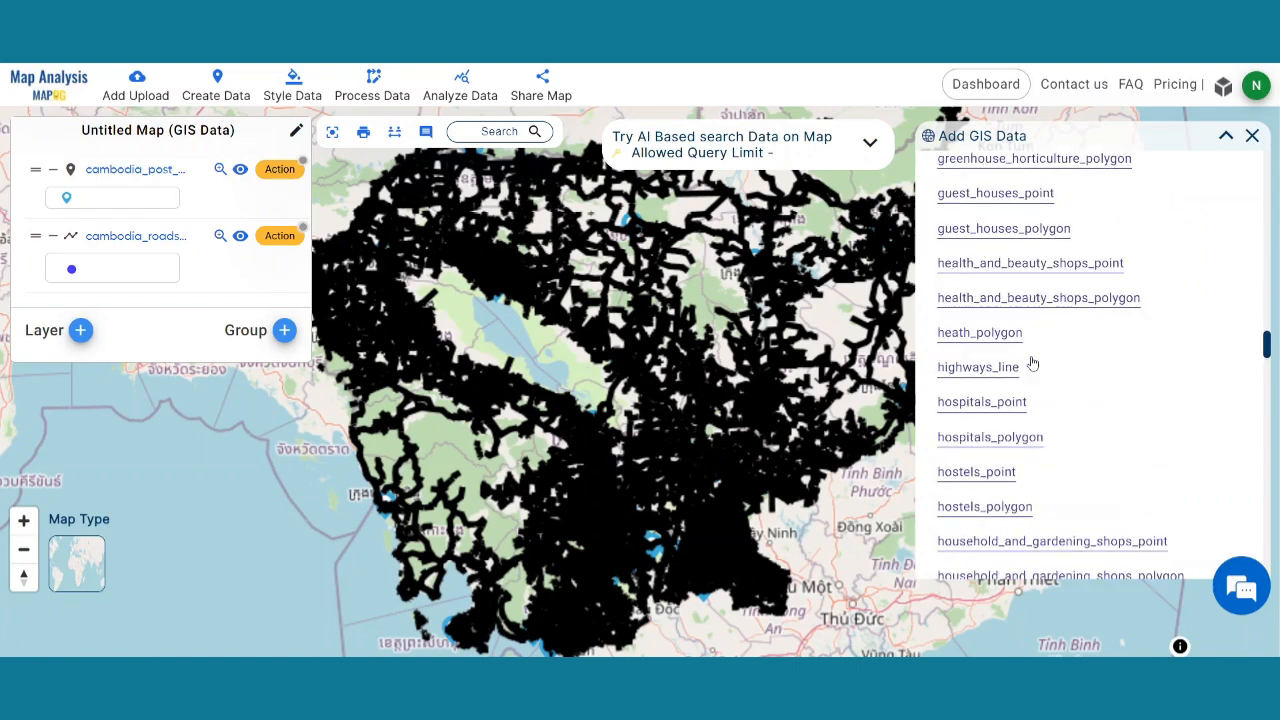
scroll(967, 432, down, 1)
click(983, 463)
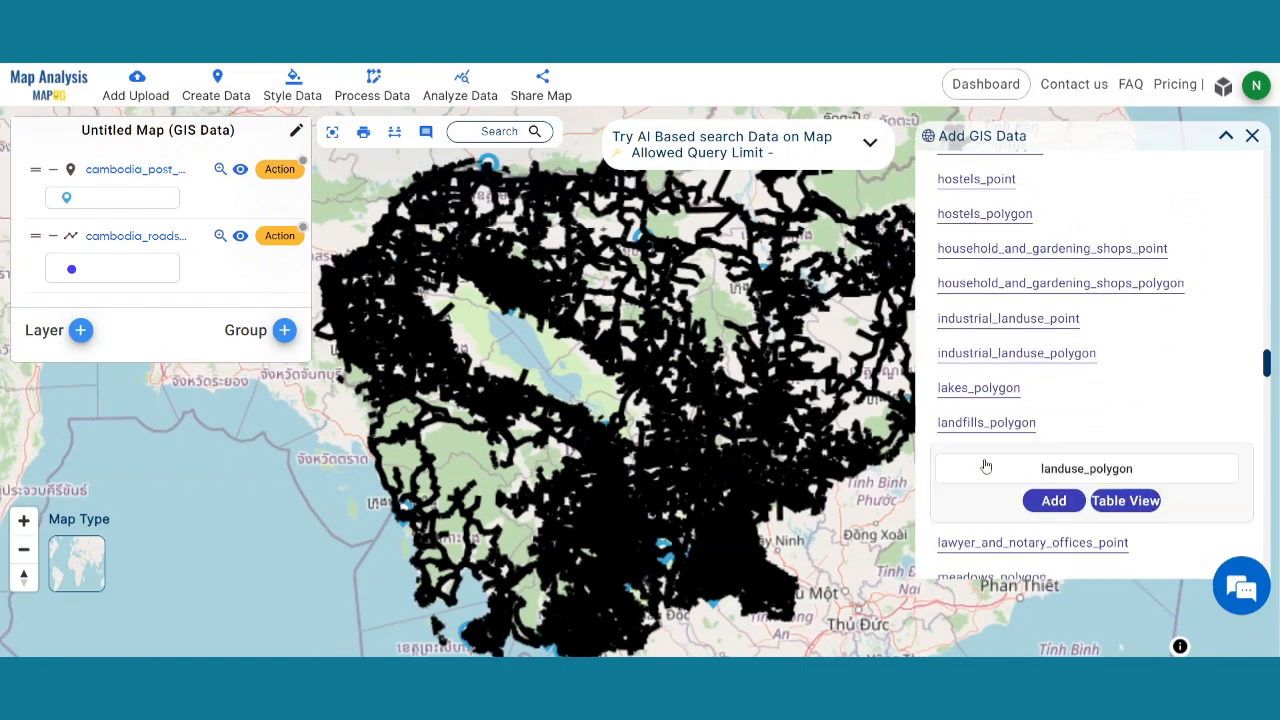
click(1051, 497)
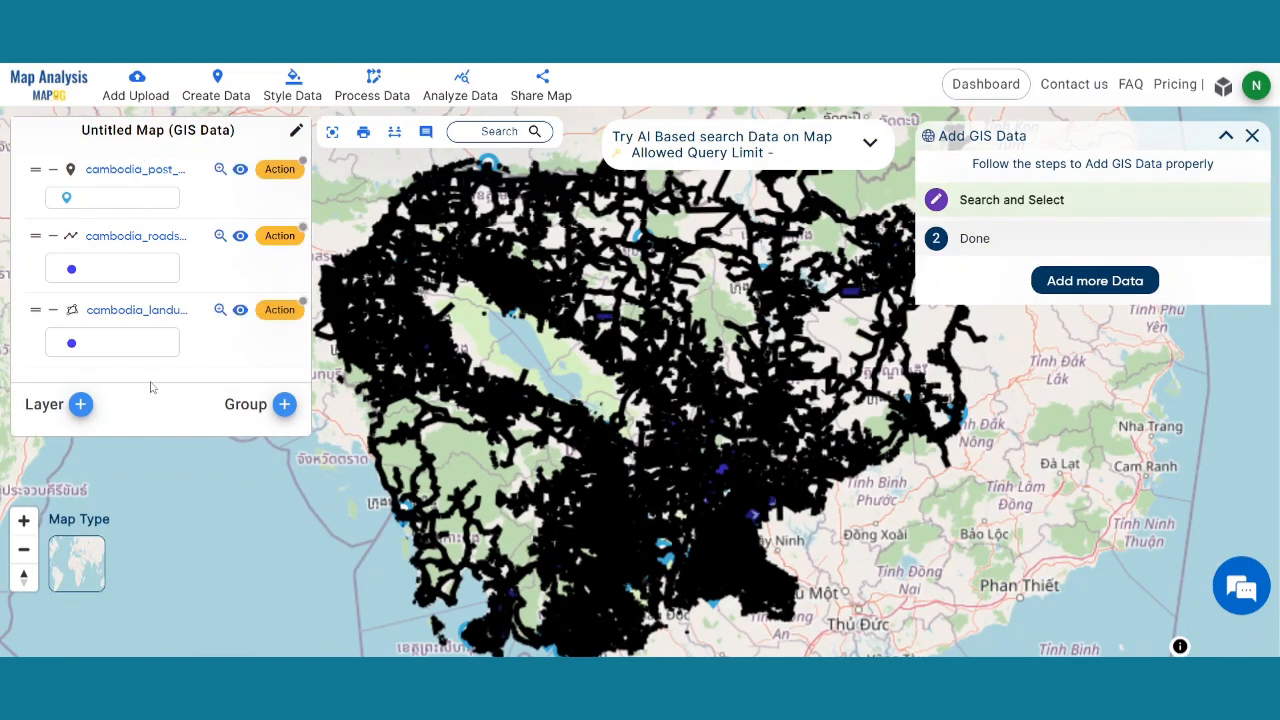
- Rename the Cambodia post office point layer as Post Office
click(280, 170)
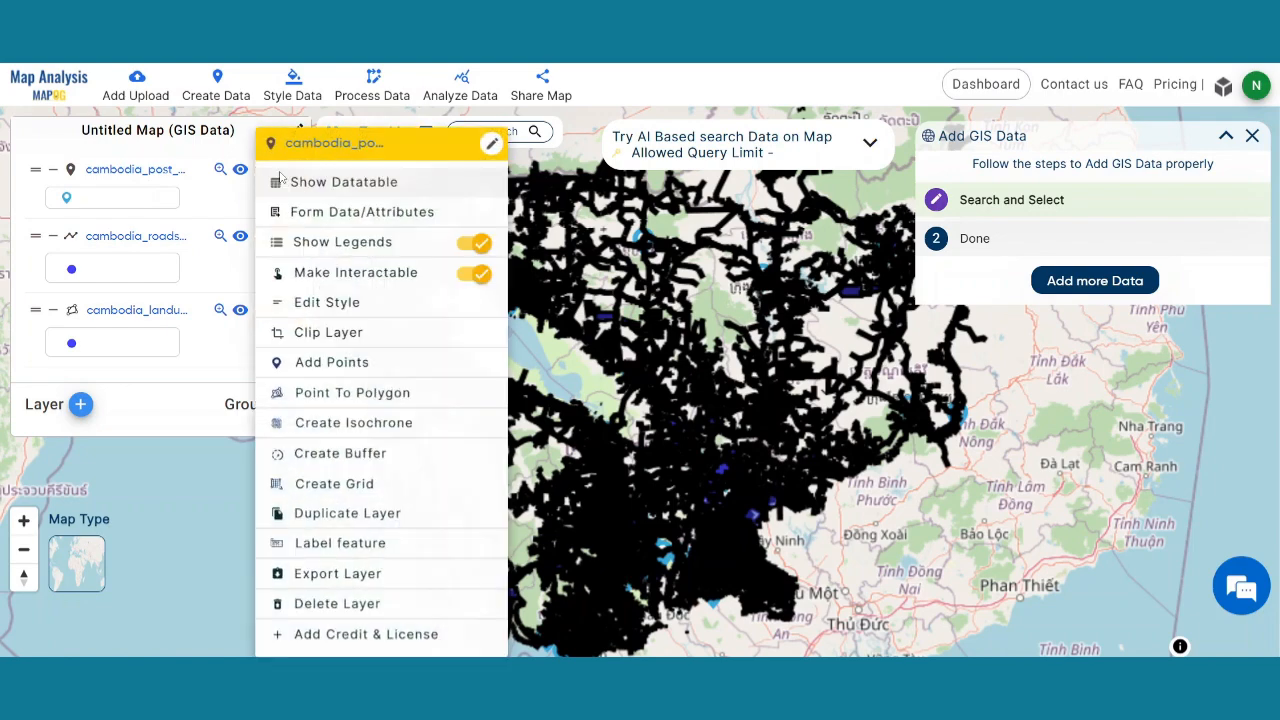
click(491, 141)
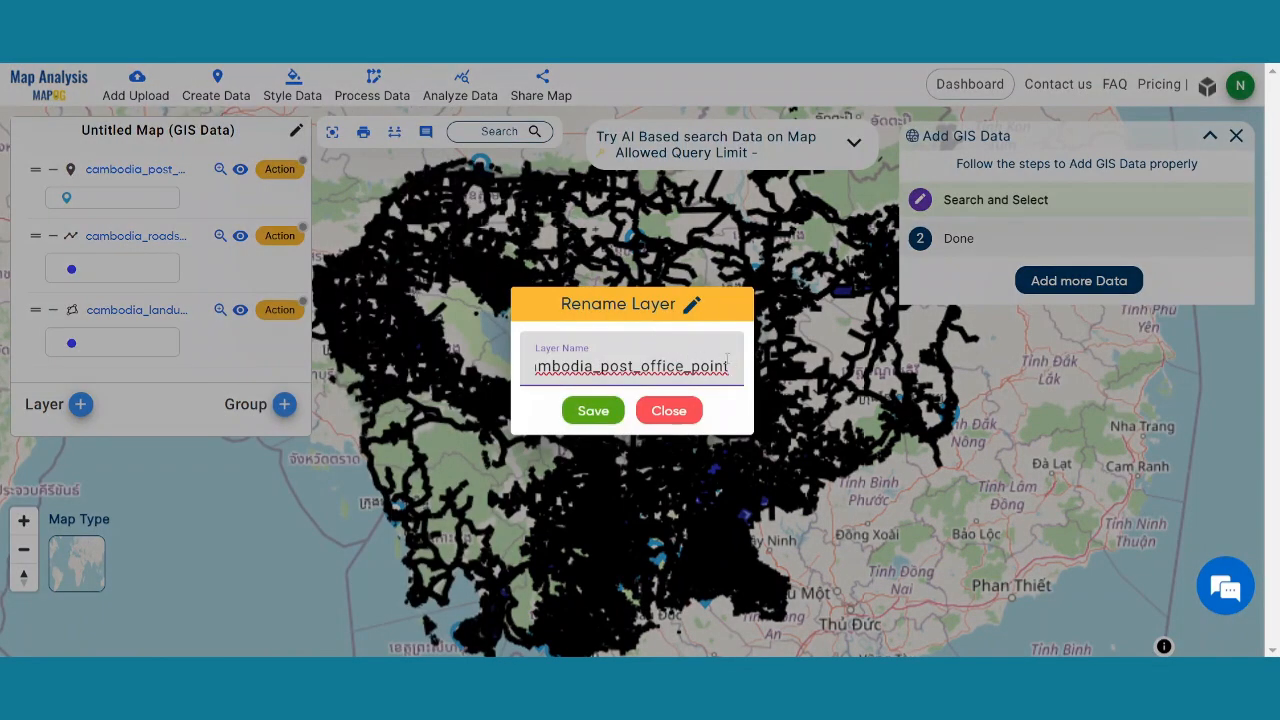
key(BackSpace)
key(BackSpace)
key(BackSpace)
key(BackSpace)
key(BackSpace)
key(BackSpace)
key(BackSpace)
key(BackSpace)
key(BackSpace)
key(BackSpace)
key(BackSpace)
key(BackSpace)
key(BackSpace)
key(BackSpace)
key(BackSpace)
key(BackSpace)
key(BackSpace)
key(BackSpace)
key(BackSpace)
key(BackSpace)
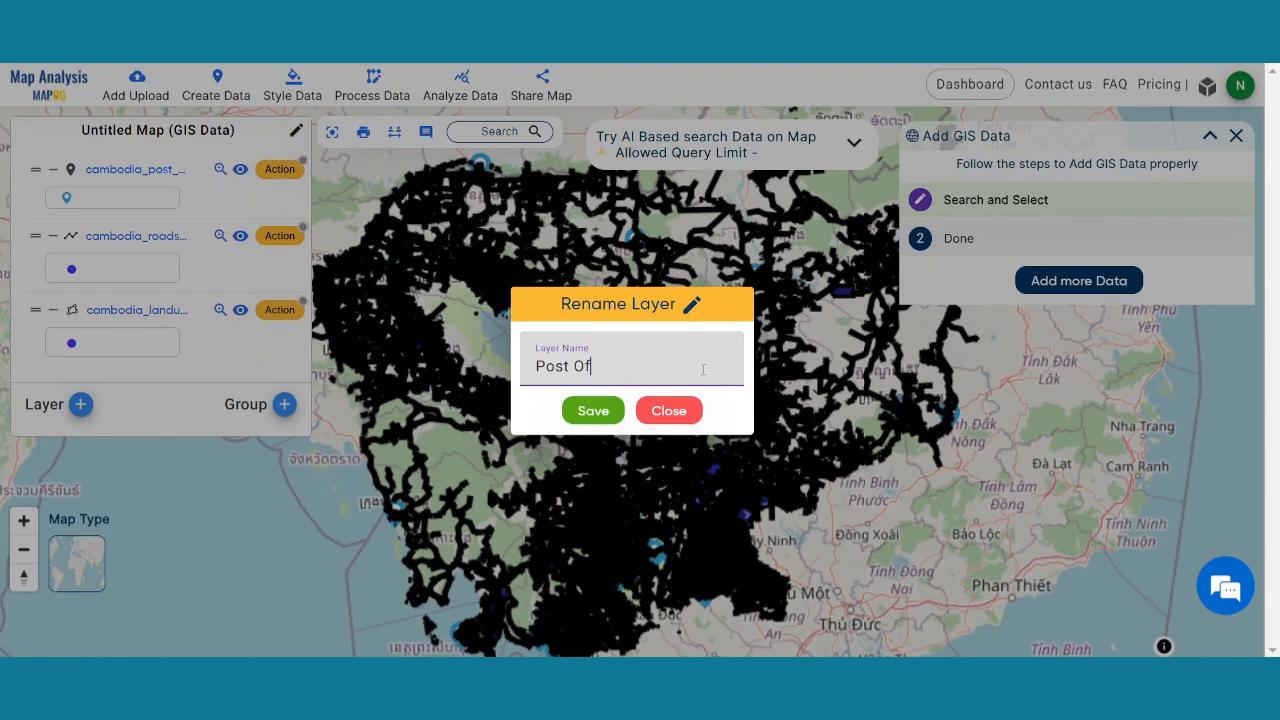
click(591, 411)
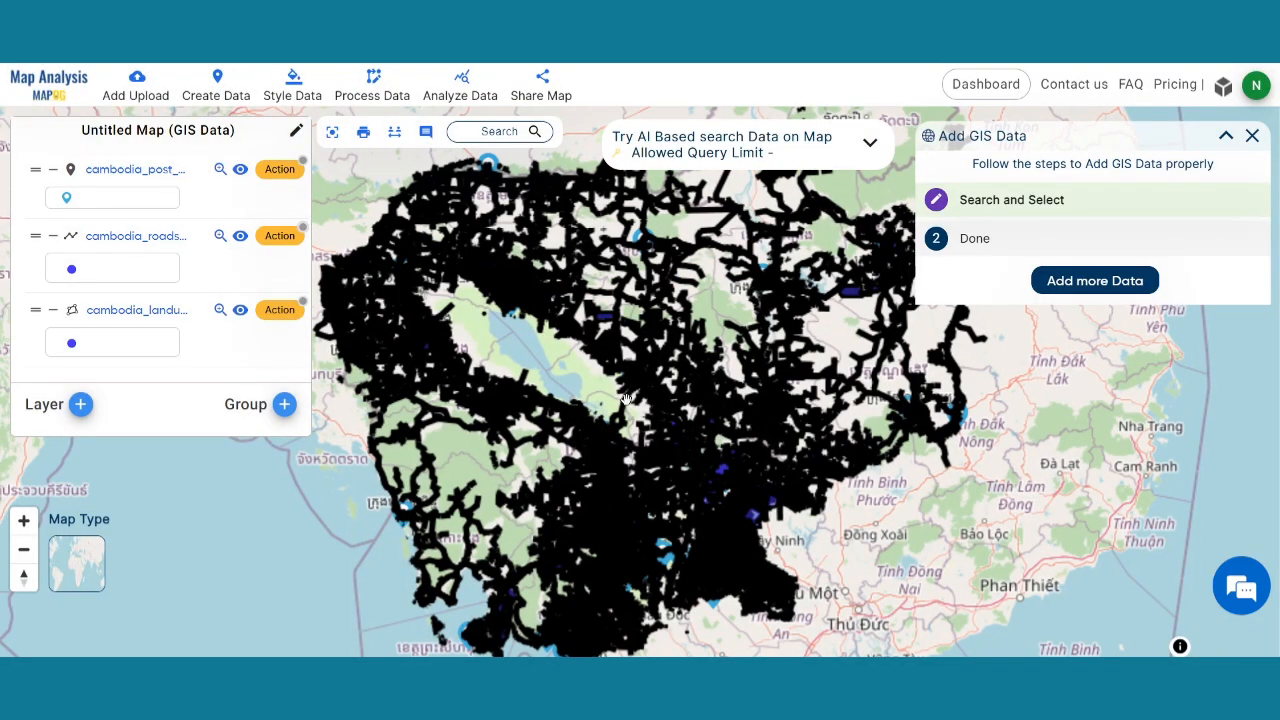
- Rename the Cambodia roads line layer as Roads
click(280, 236)
click(491, 204)
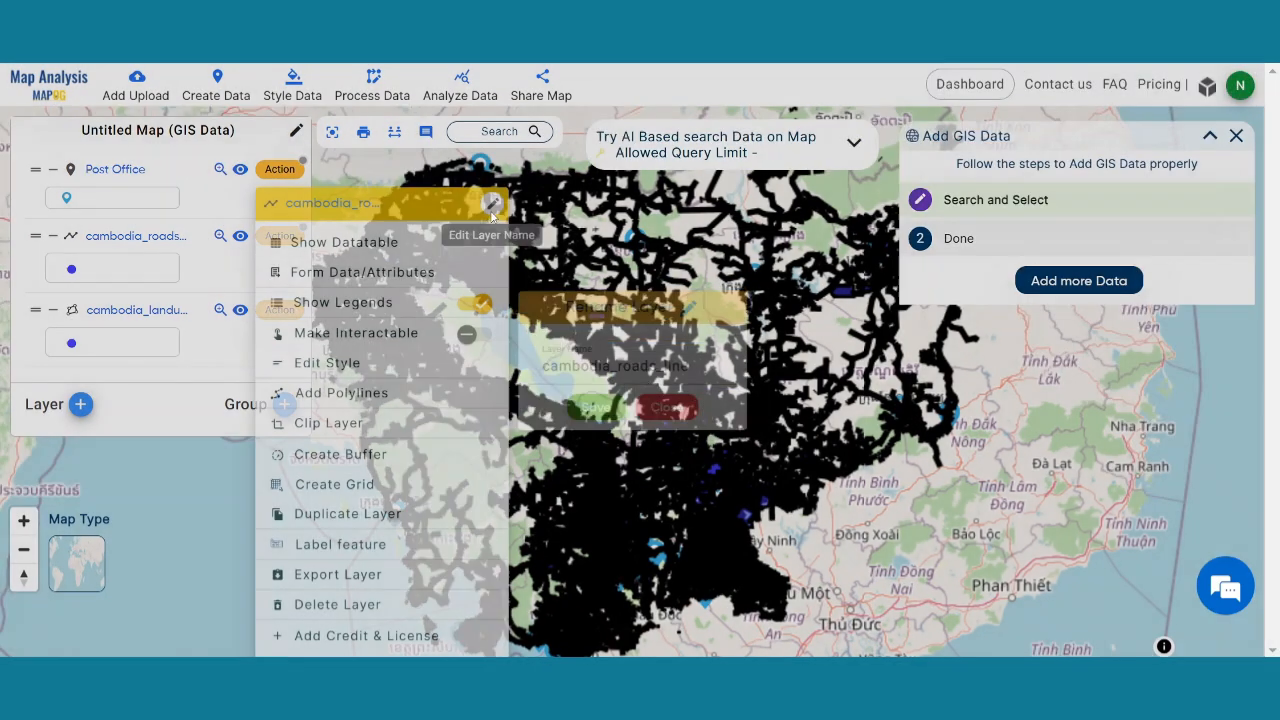
key(ctrl+a)
text(Roads)
click(588, 410)
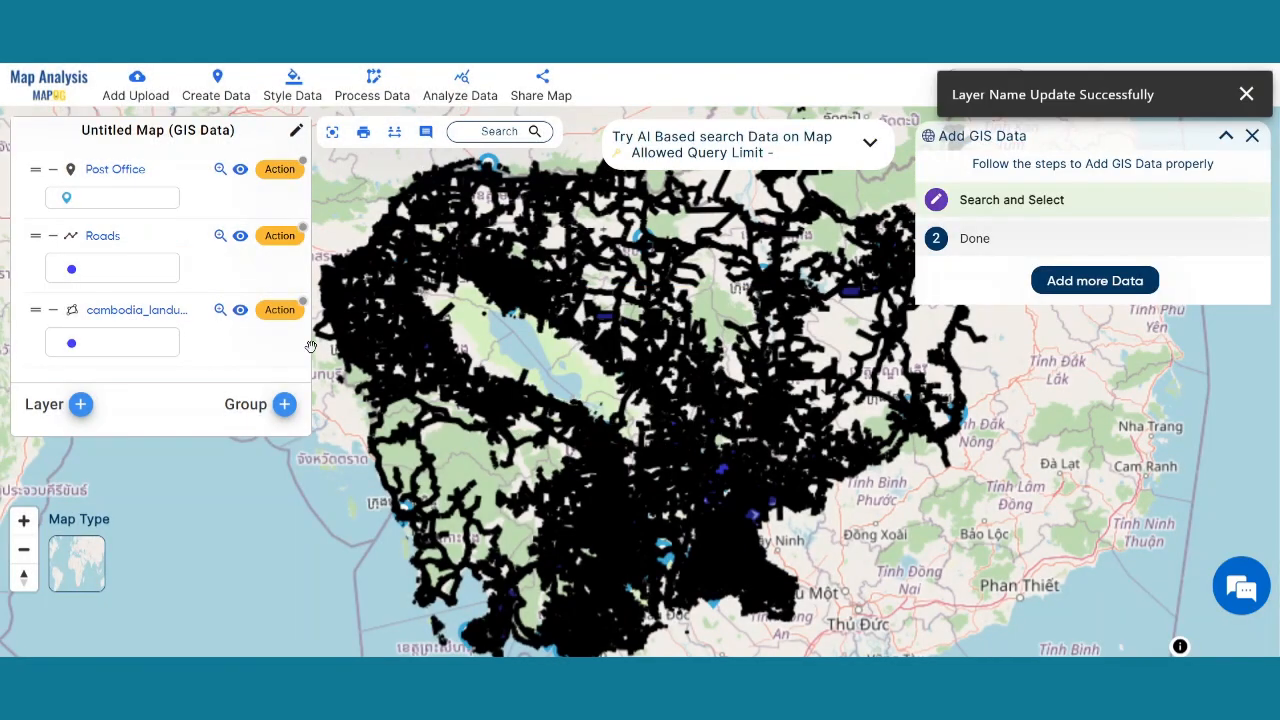
- Rename the Cambodia landuse polygon layer as Landuse
click(280, 310)
click(491, 140)
click(735, 367)
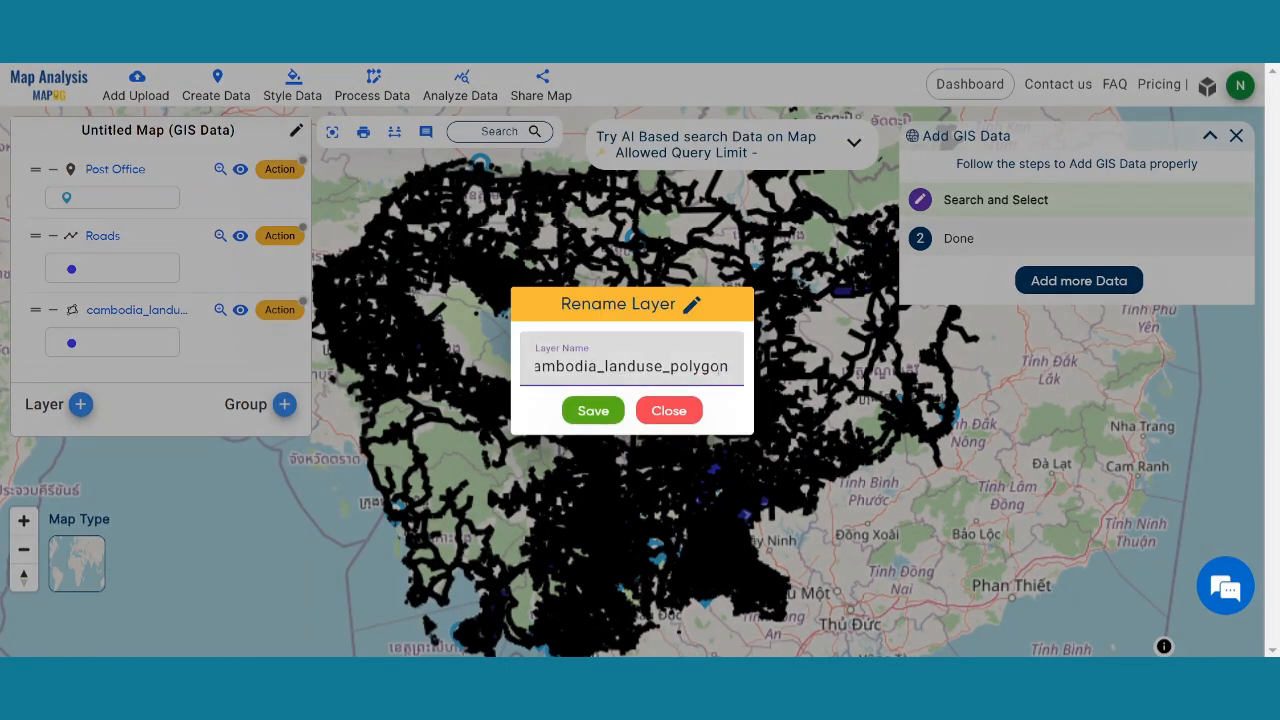
key(ctrl+a)
key(BackSpace)
text(Landuse)
click(563, 420)
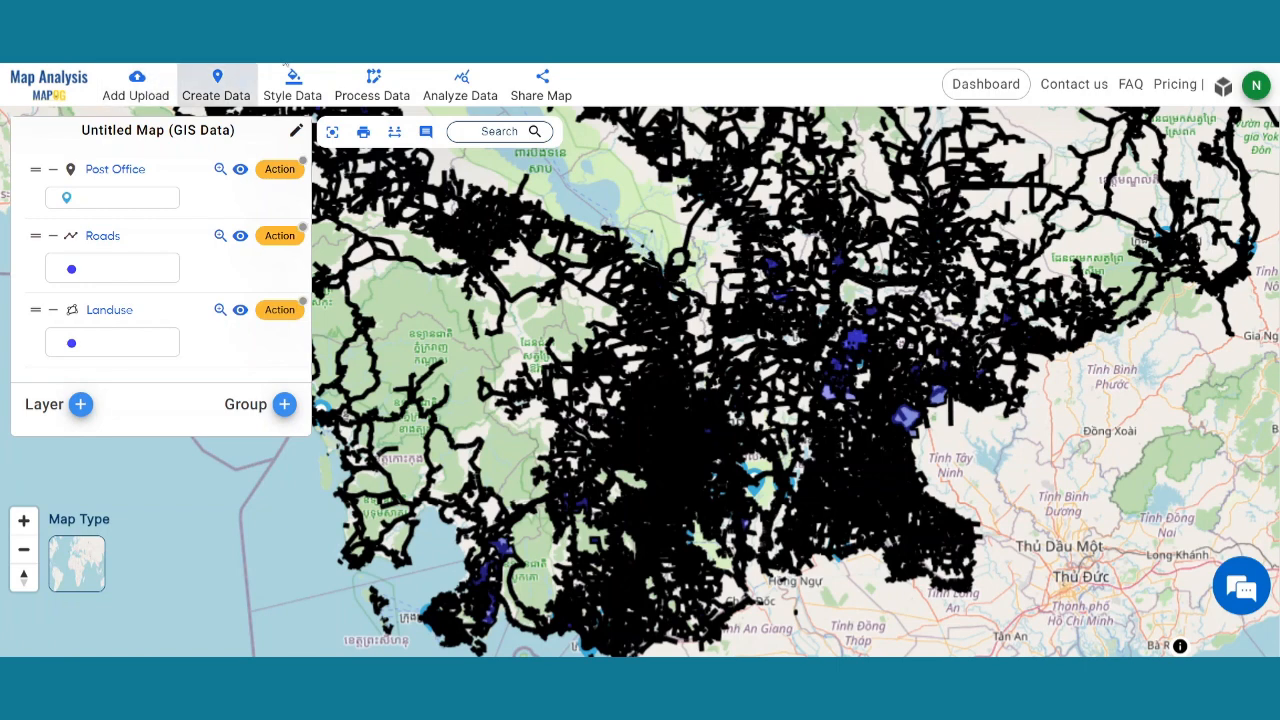
- Set up a one-layer Proximity Analysis that finds features from the Roads layer with the extent set to All
click(460, 97)
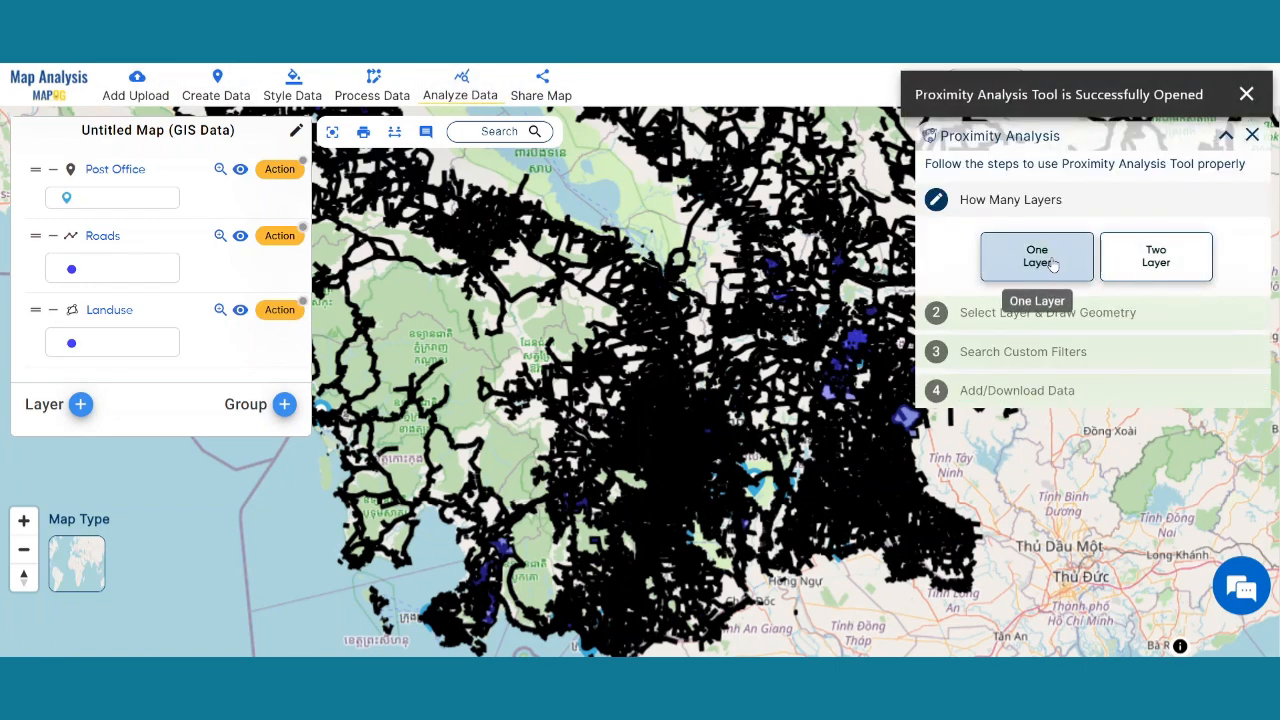
click(1052, 265)
click(1067, 290)
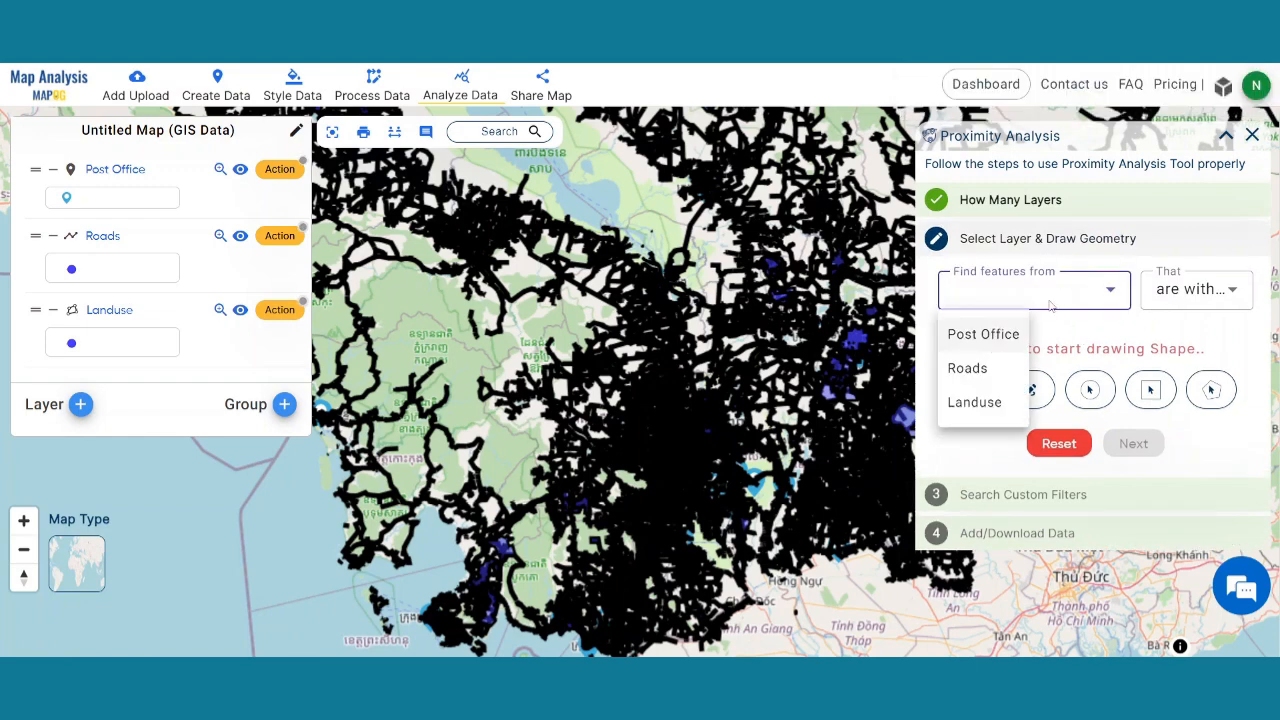
click(955, 372)
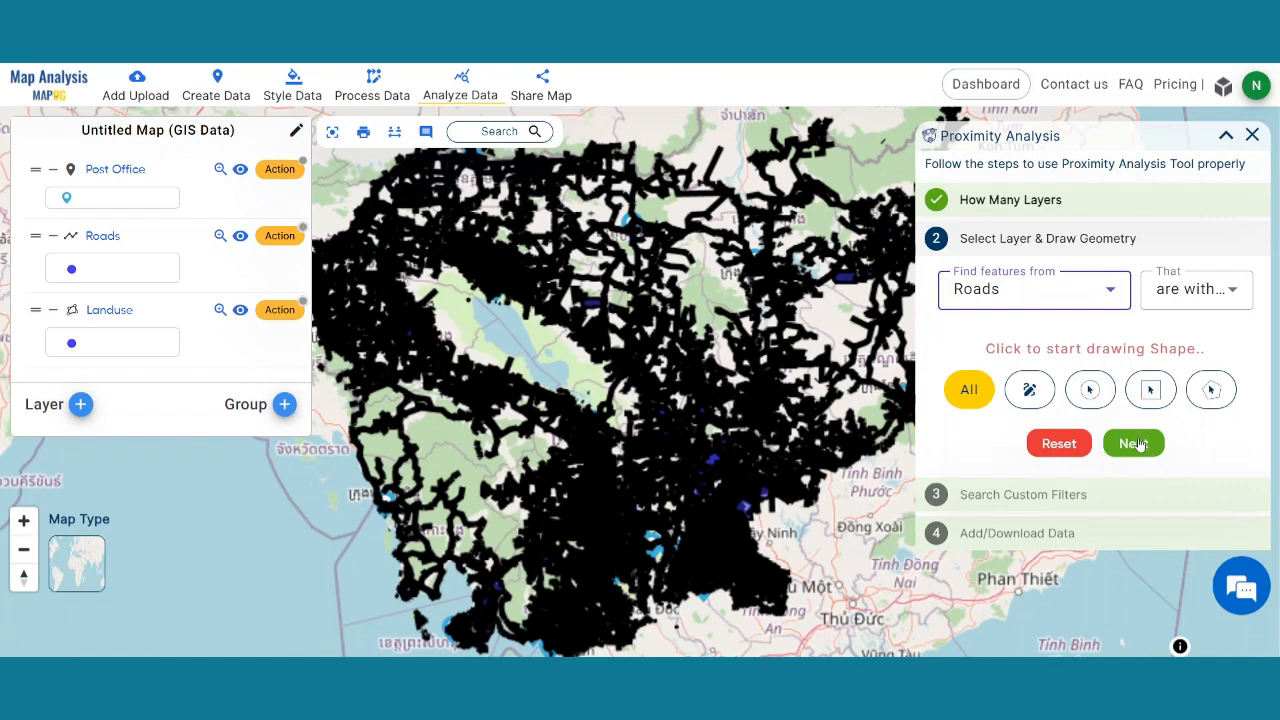
click(1136, 443)
- Filter the roads where the highway field equals trunk, get the results and publish them as a new layer
click(1052, 388)
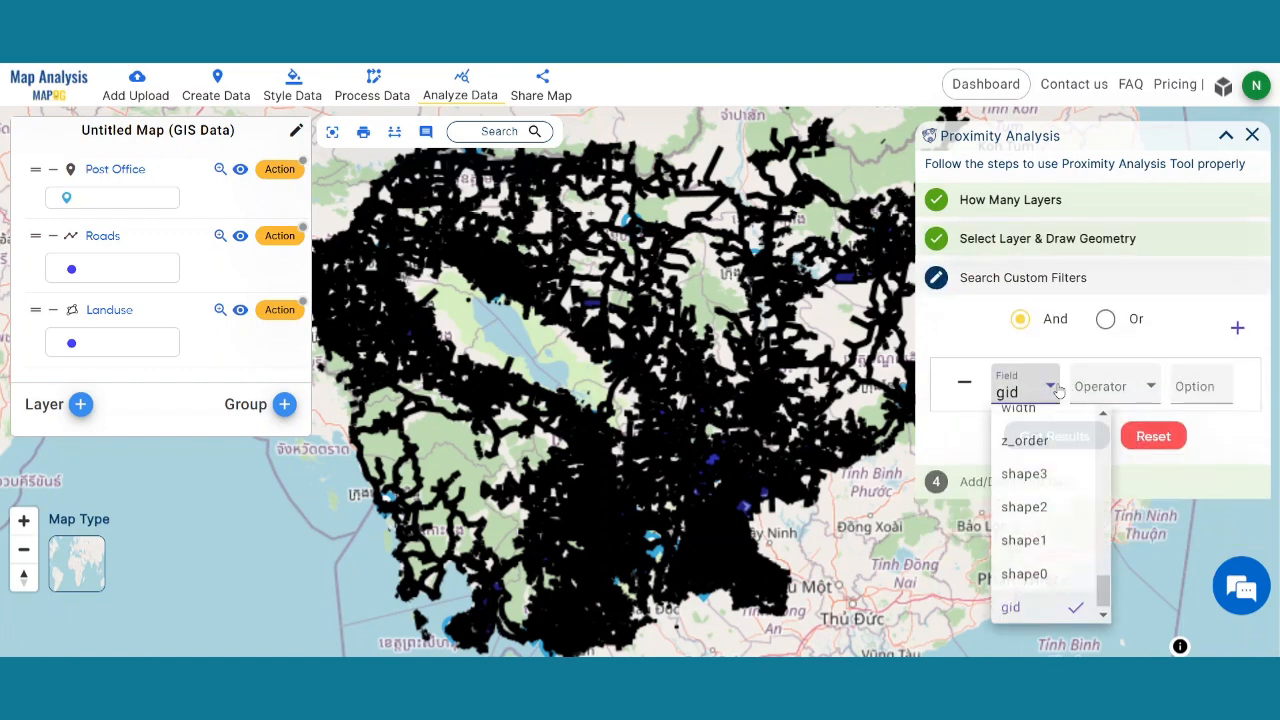
scroll(1045, 500, up, 10)
click(1048, 488)
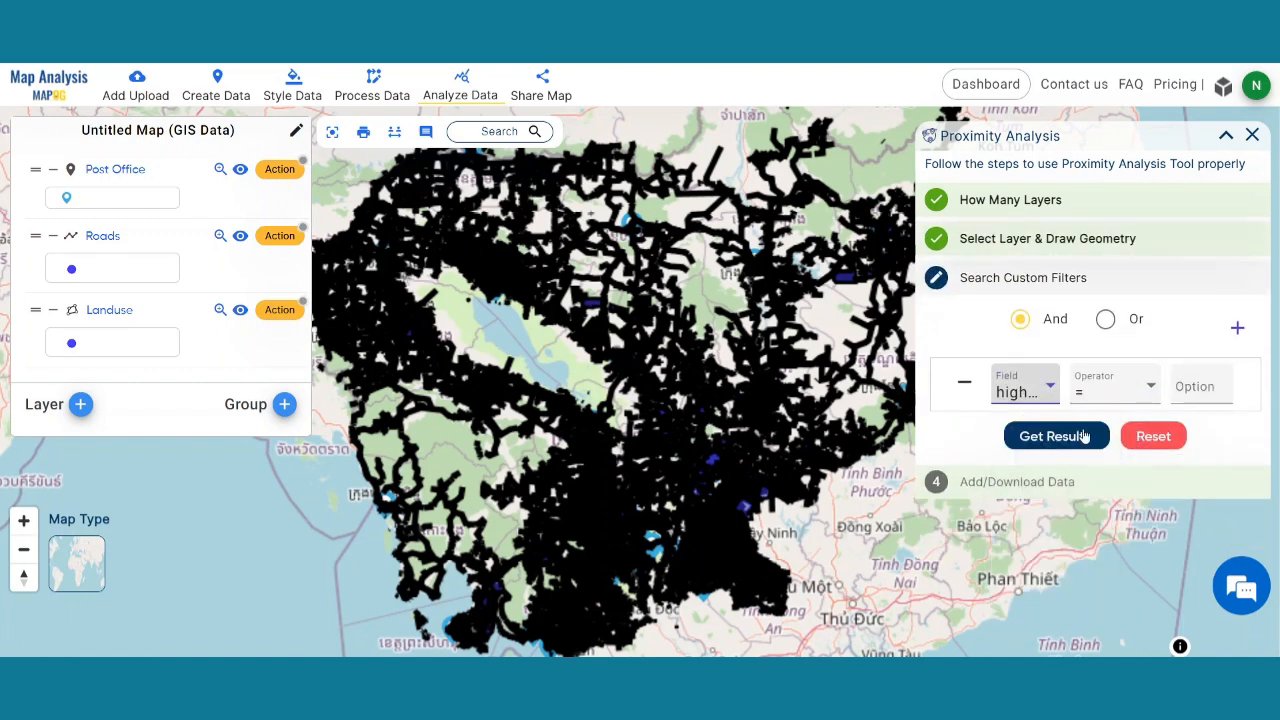
click(1187, 389)
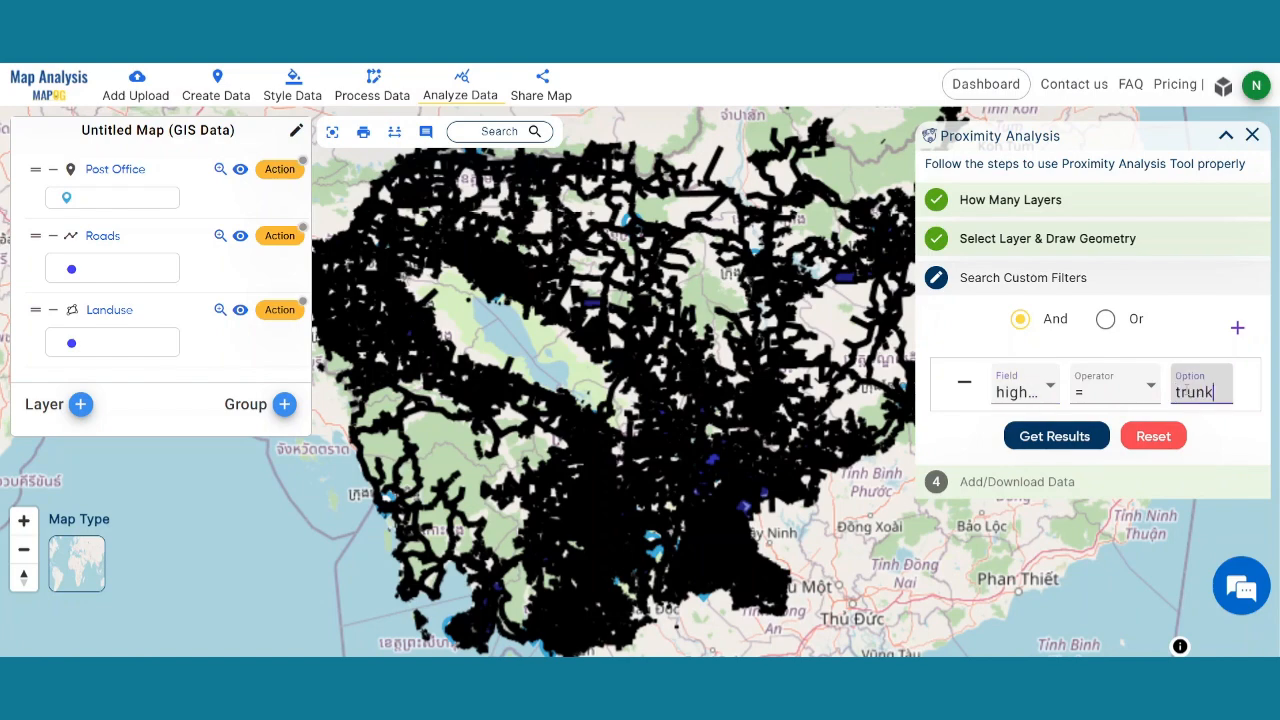
click(1056, 436)
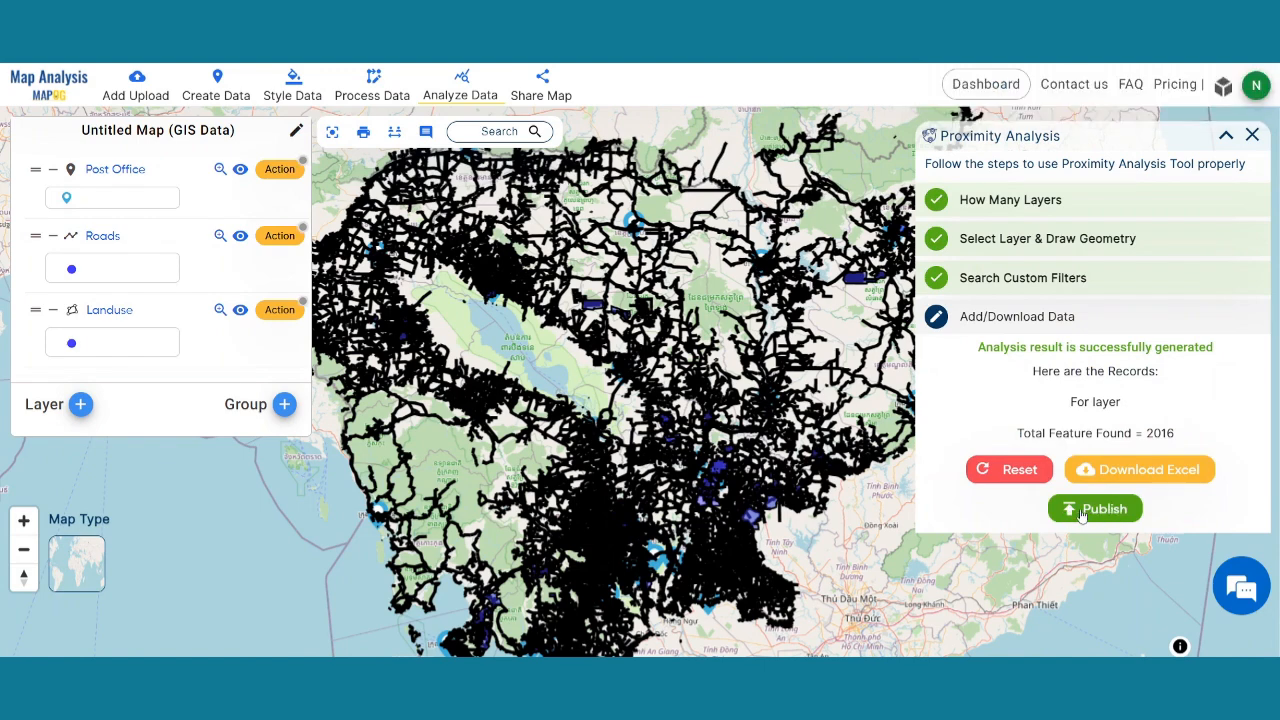
click(1106, 510)
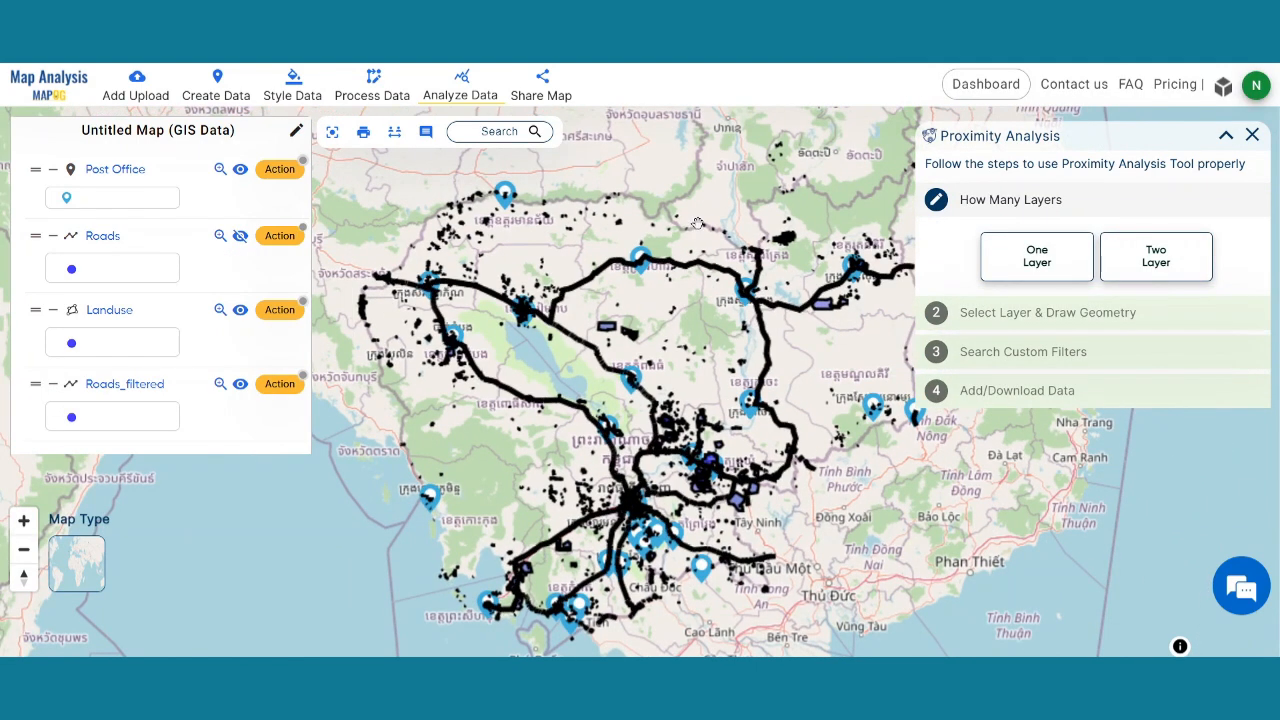
- Rename the filtered roads layer as Trunk Road
click(280, 384)
click(490, 82)
key(ctrl+a)
text(Tr)
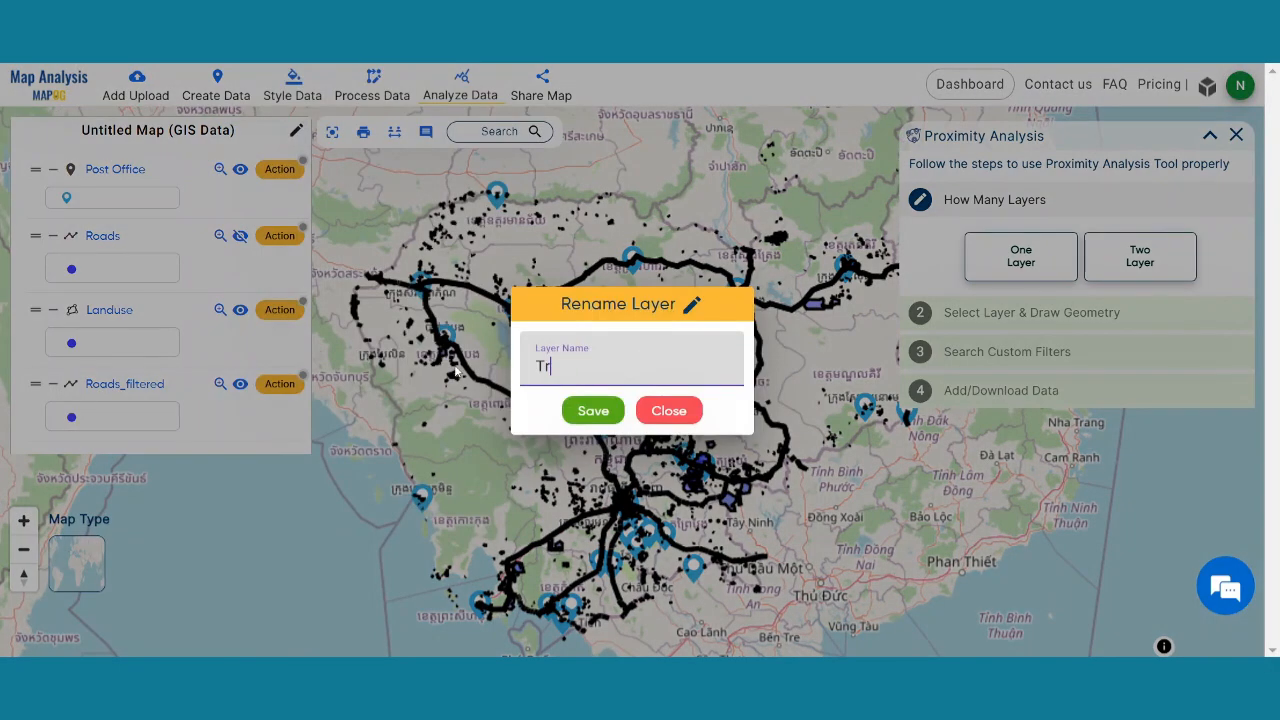
click(580, 414)
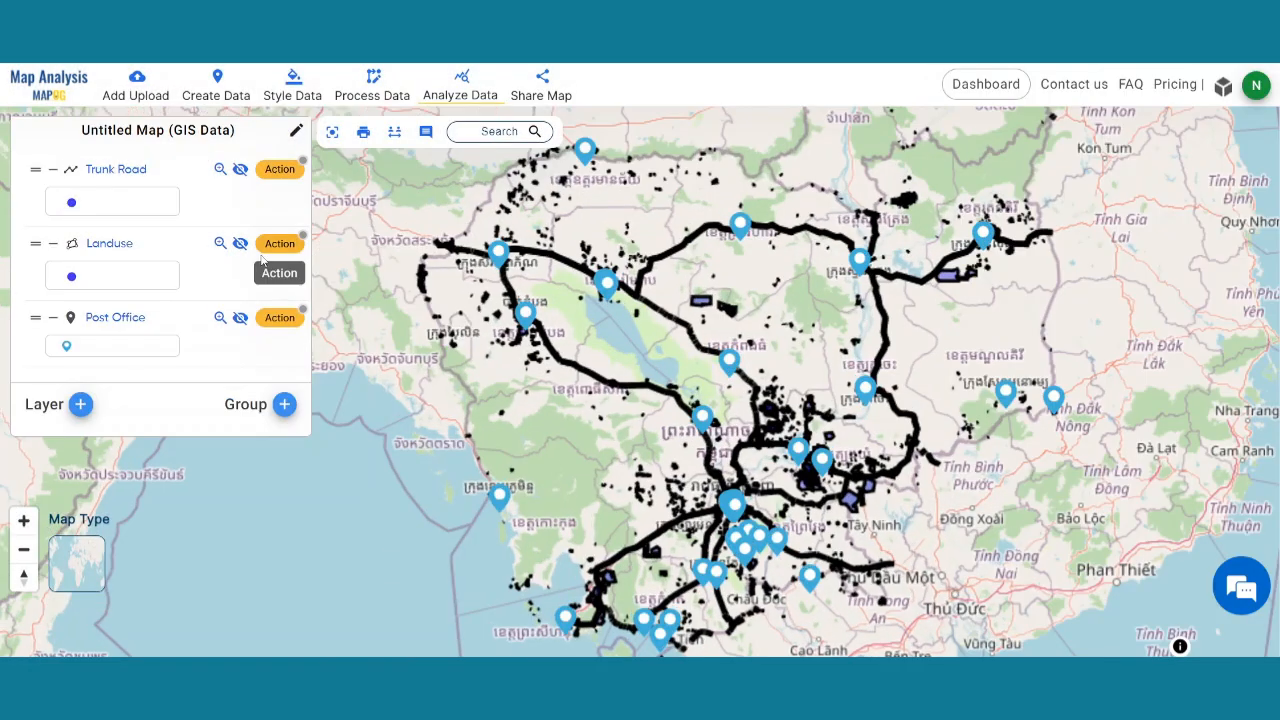
- Apply a Category Style to the Landuse layer, coloured by its land-use type attribute, and save it
click(270, 243)
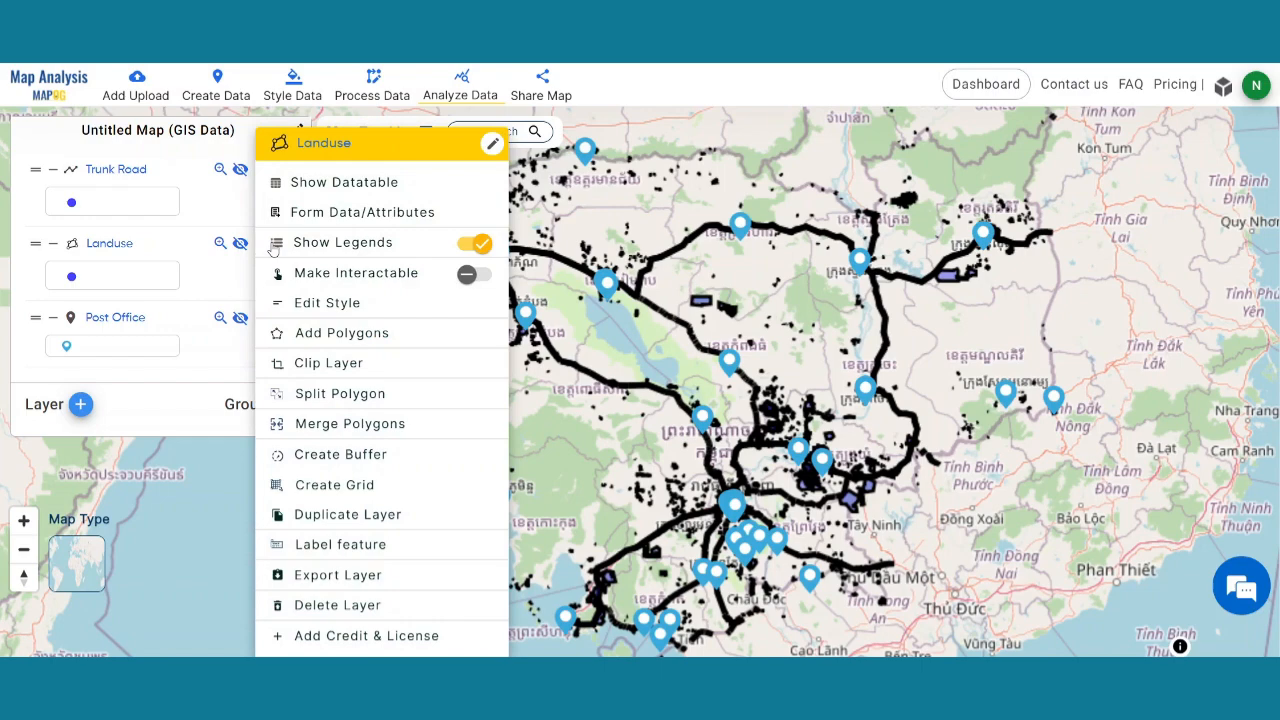
click(345, 302)
click(348, 314)
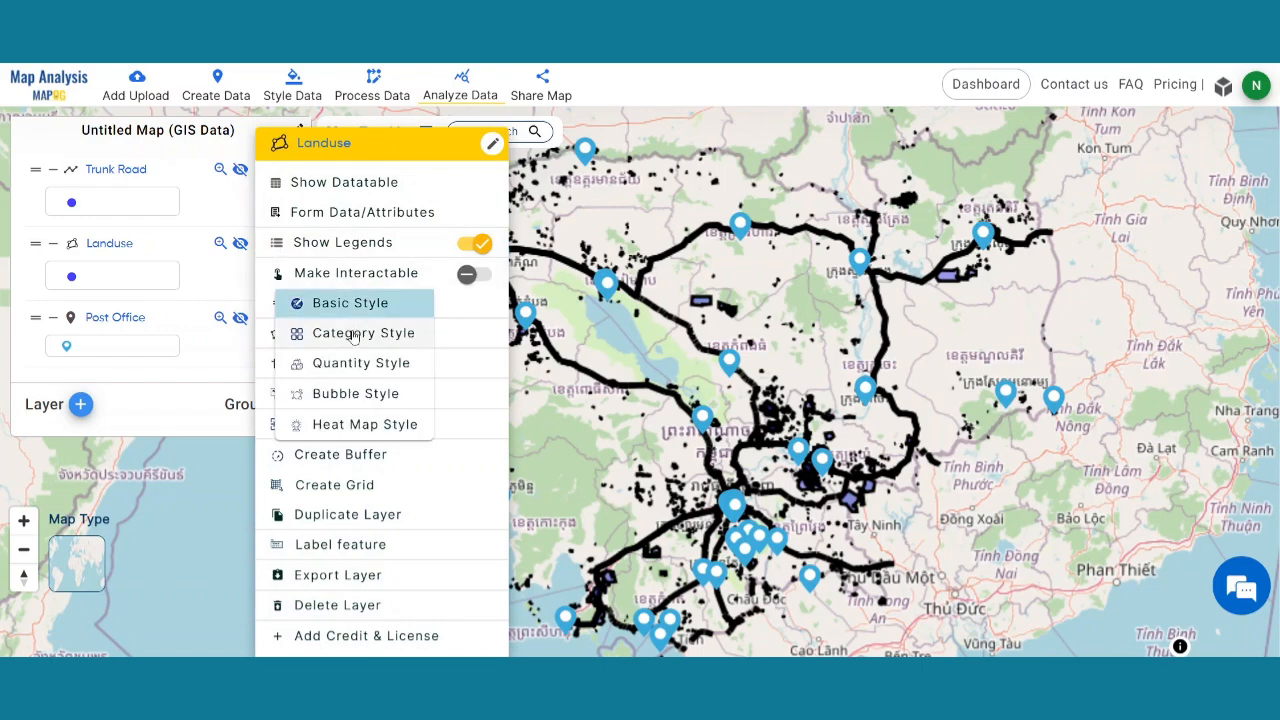
click(352, 334)
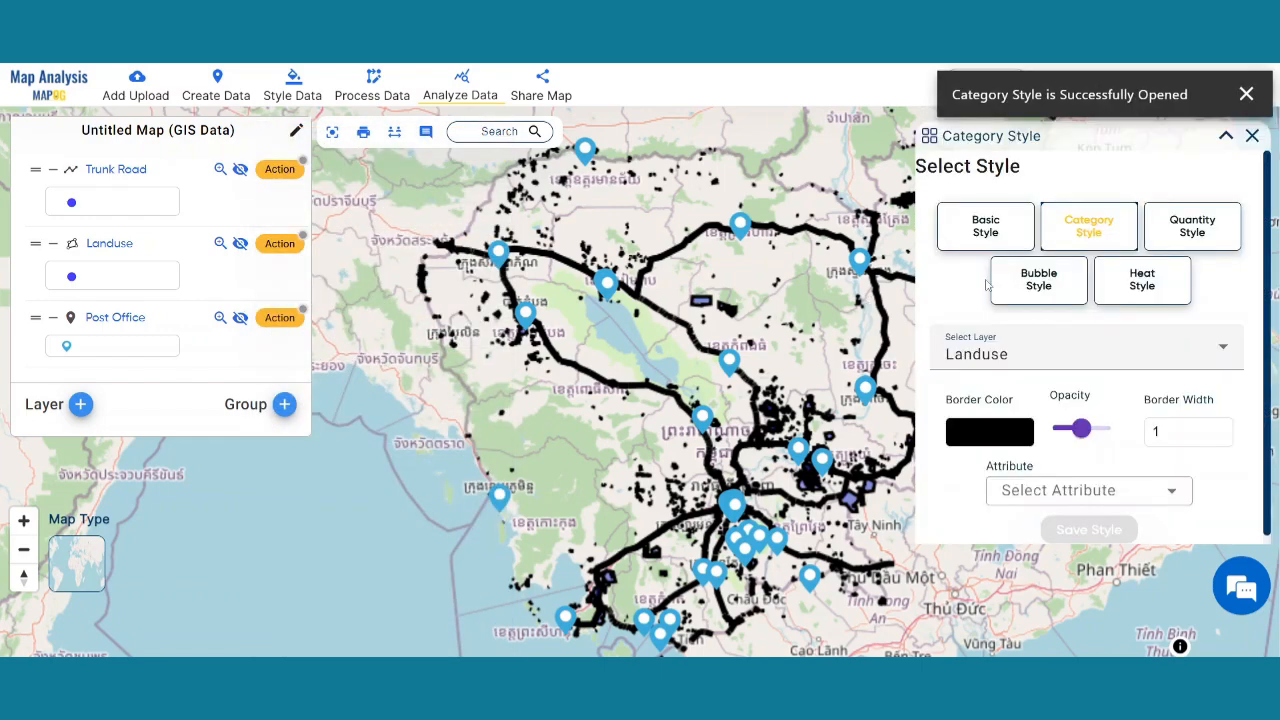
click(1088, 490)
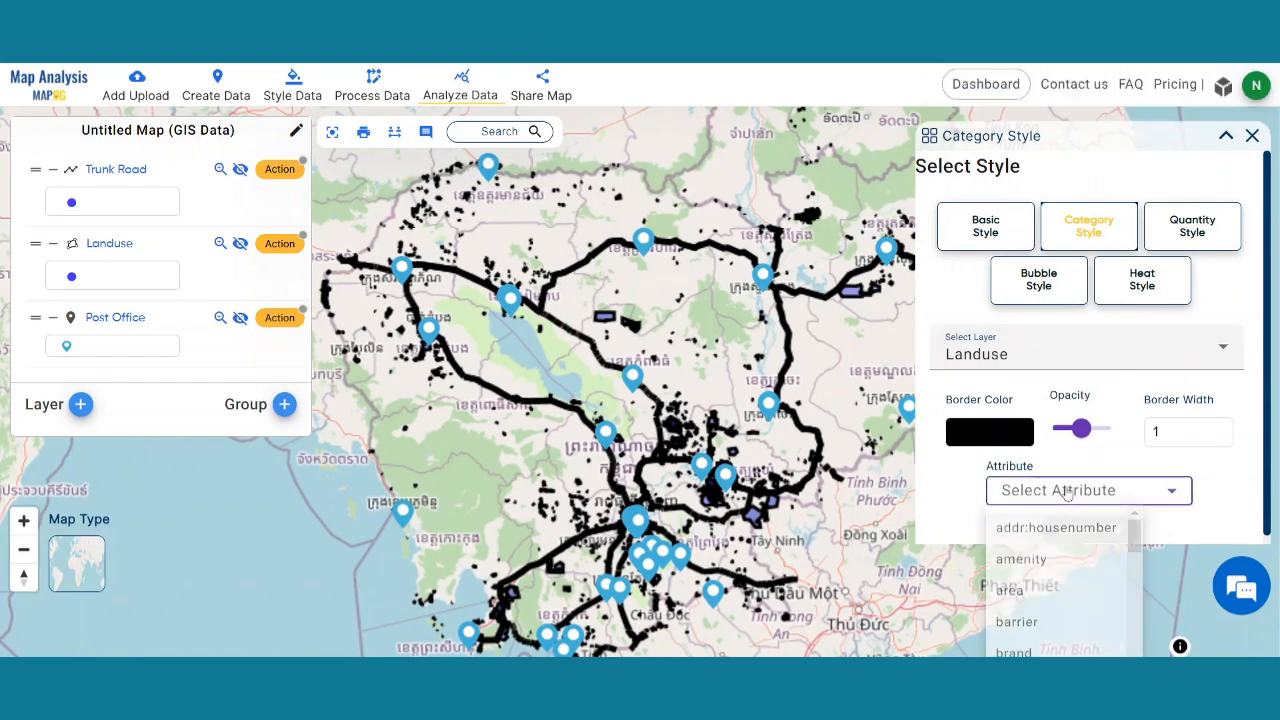
scroll(1060, 590, down, 5)
click(1045, 568)
scroll(1100, 450, down, 10)
click(1100, 558)
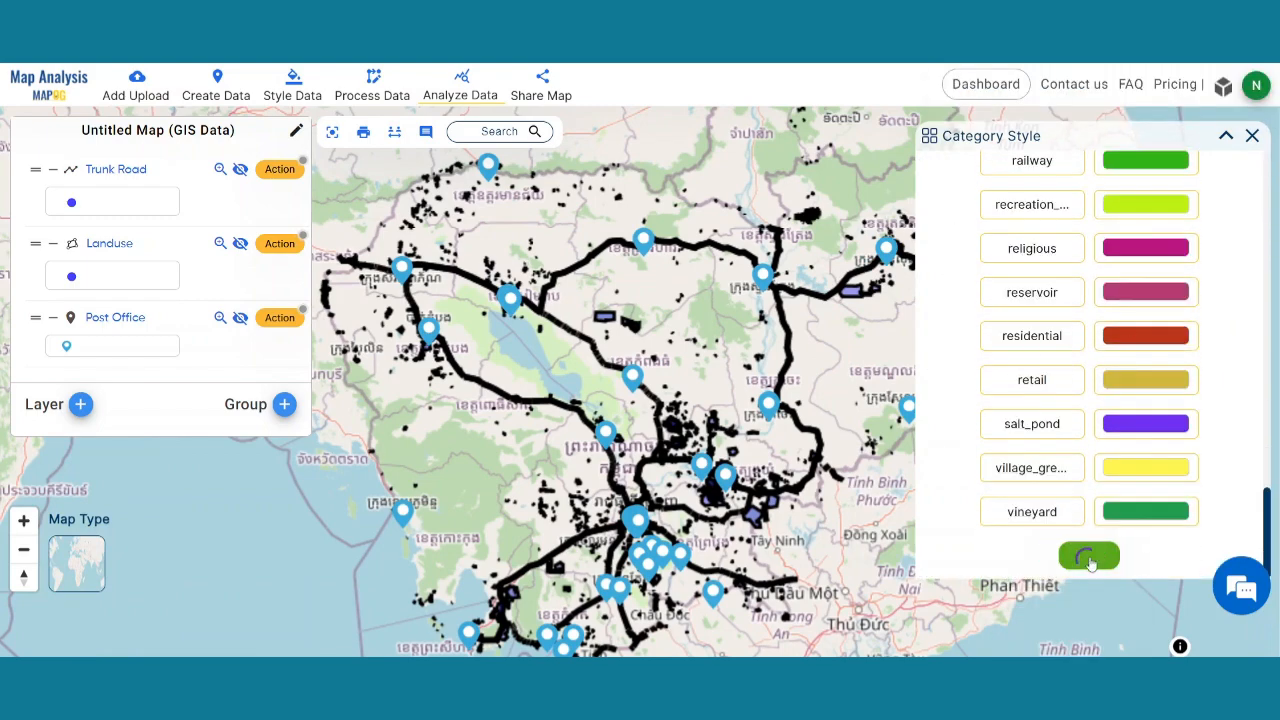
- Restyle the Post Office layer with the dark red map-pin icon, save the style and close the style settings
click(280, 318)
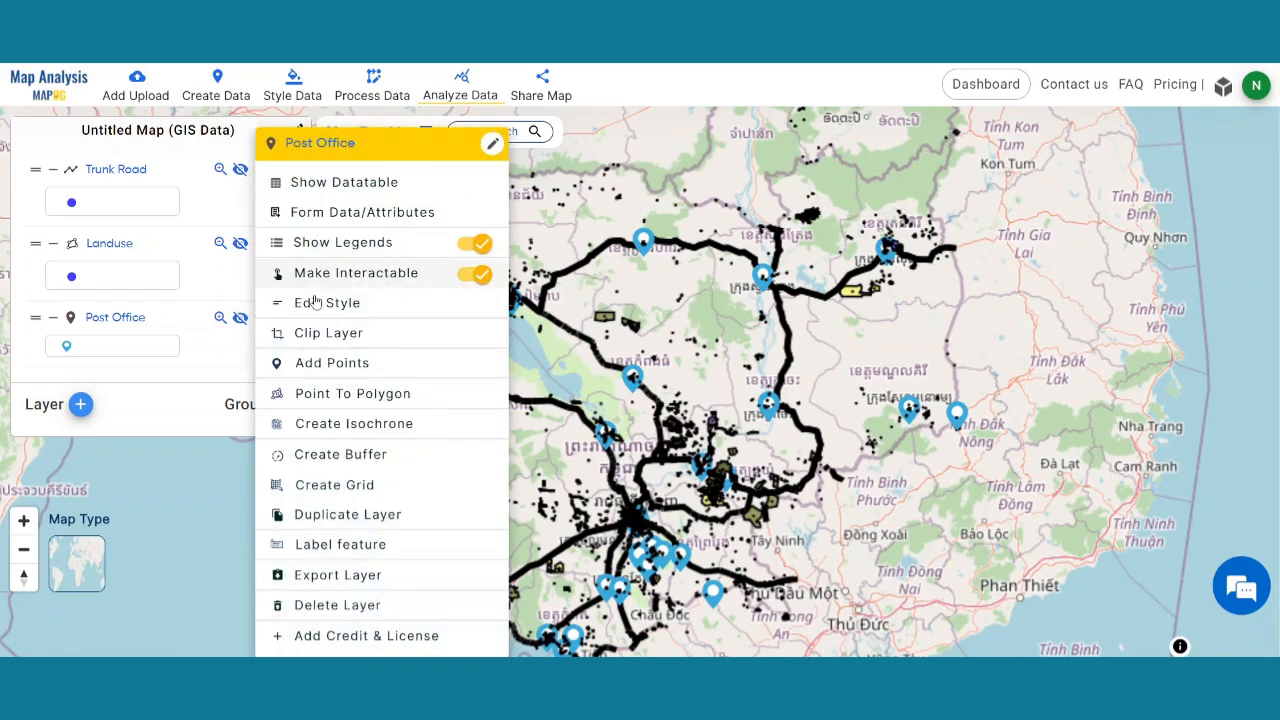
click(320, 300)
scroll(1108, 505, down, 3)
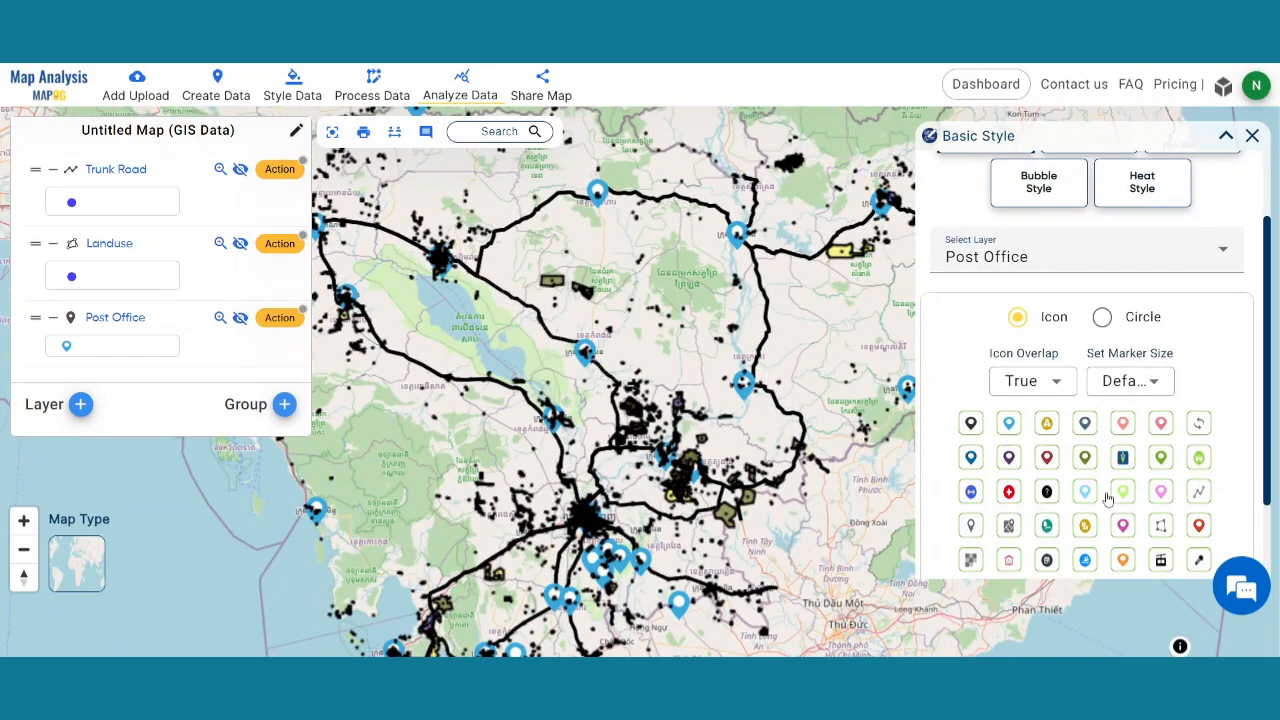
scroll(1108, 498, down, 2)
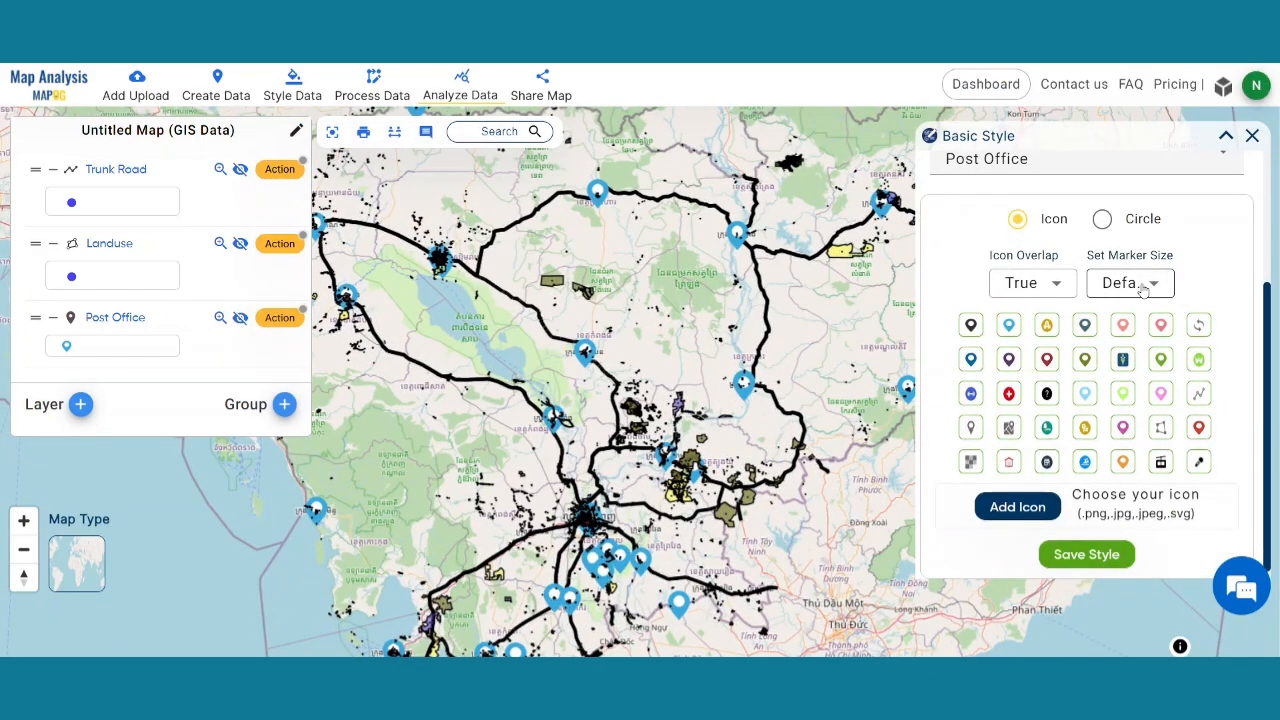
click(1086, 554)
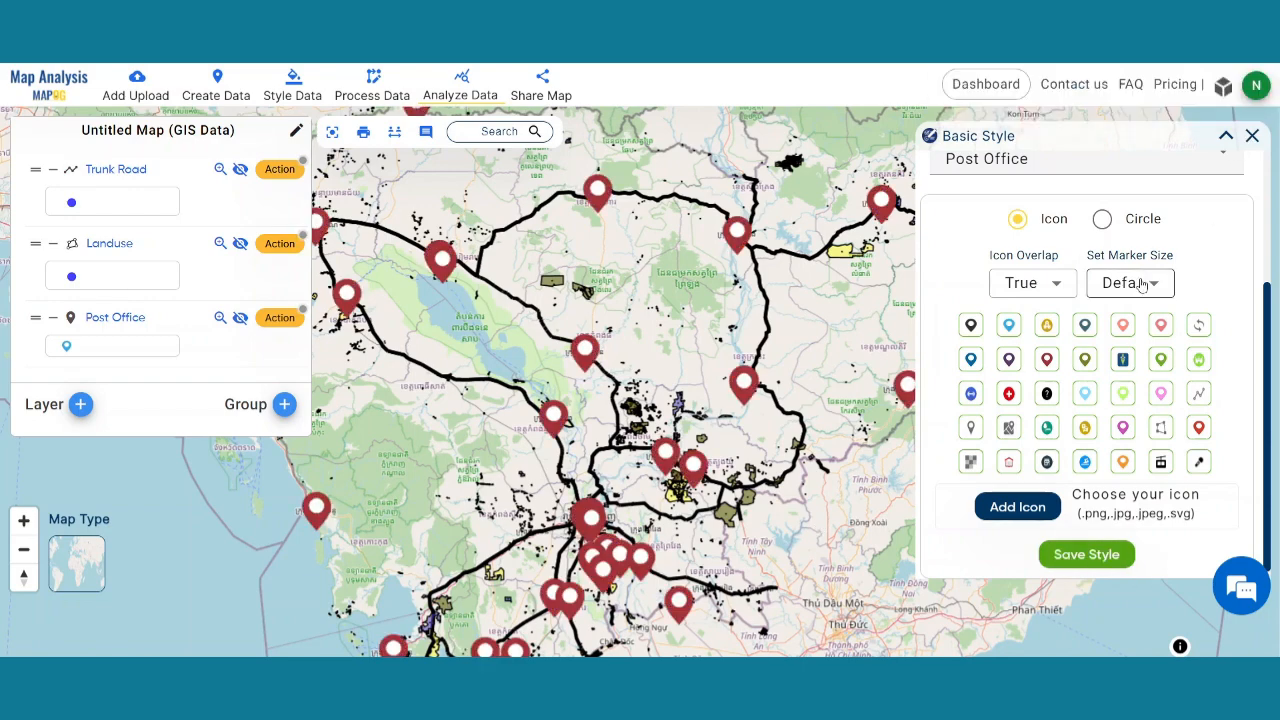
click(1252, 135)
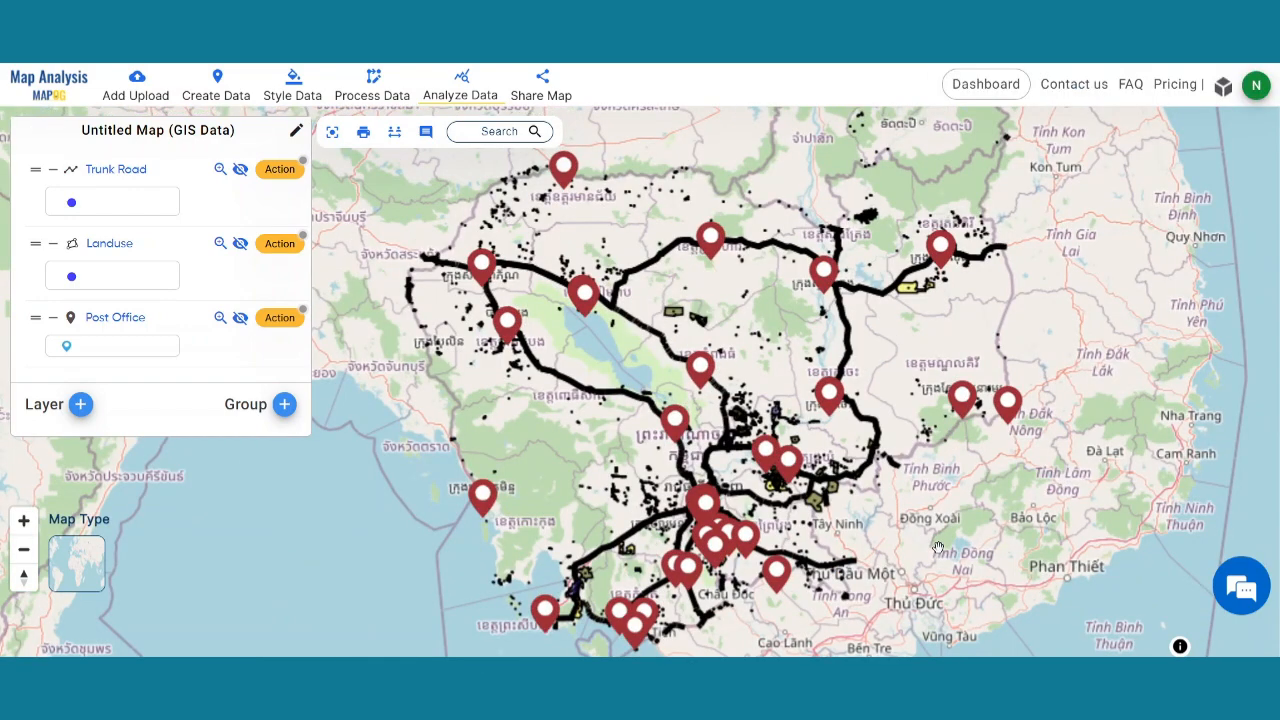
- Create a dissolved 200-meter buffer around all features of the Trunk Road layer
scroll(938, 546, up, 1)
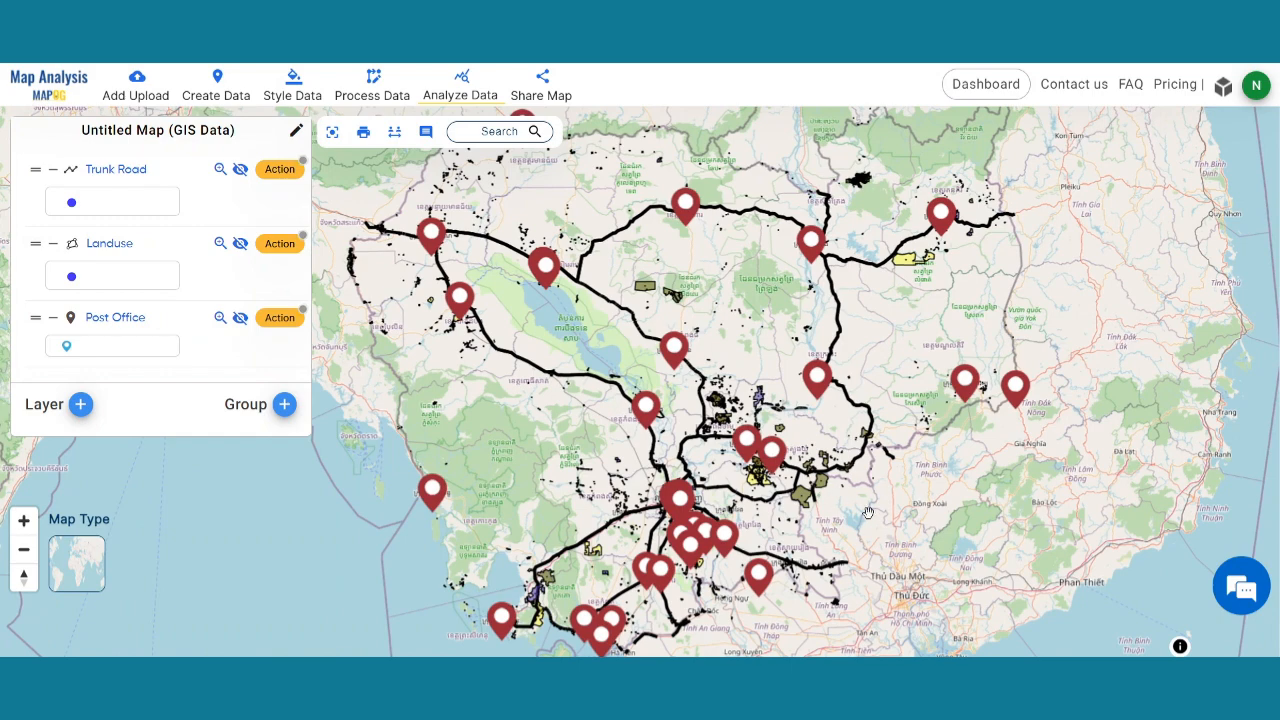
click(371, 86)
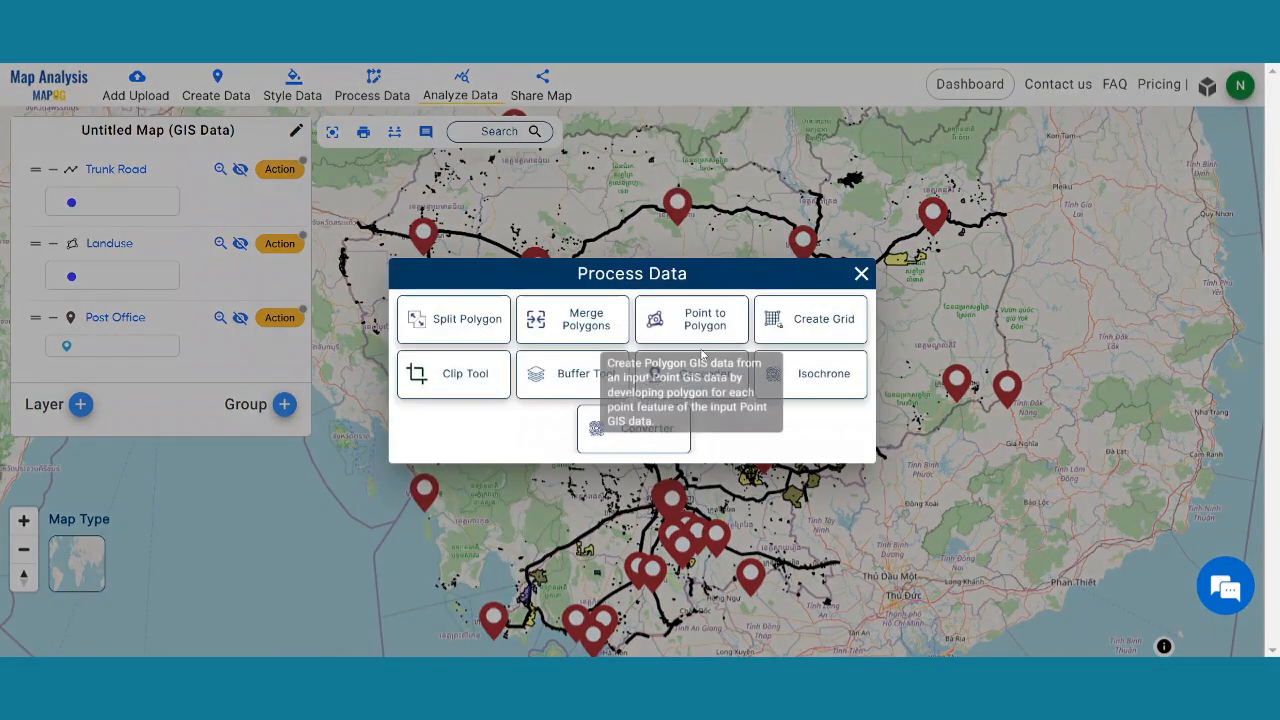
click(572, 385)
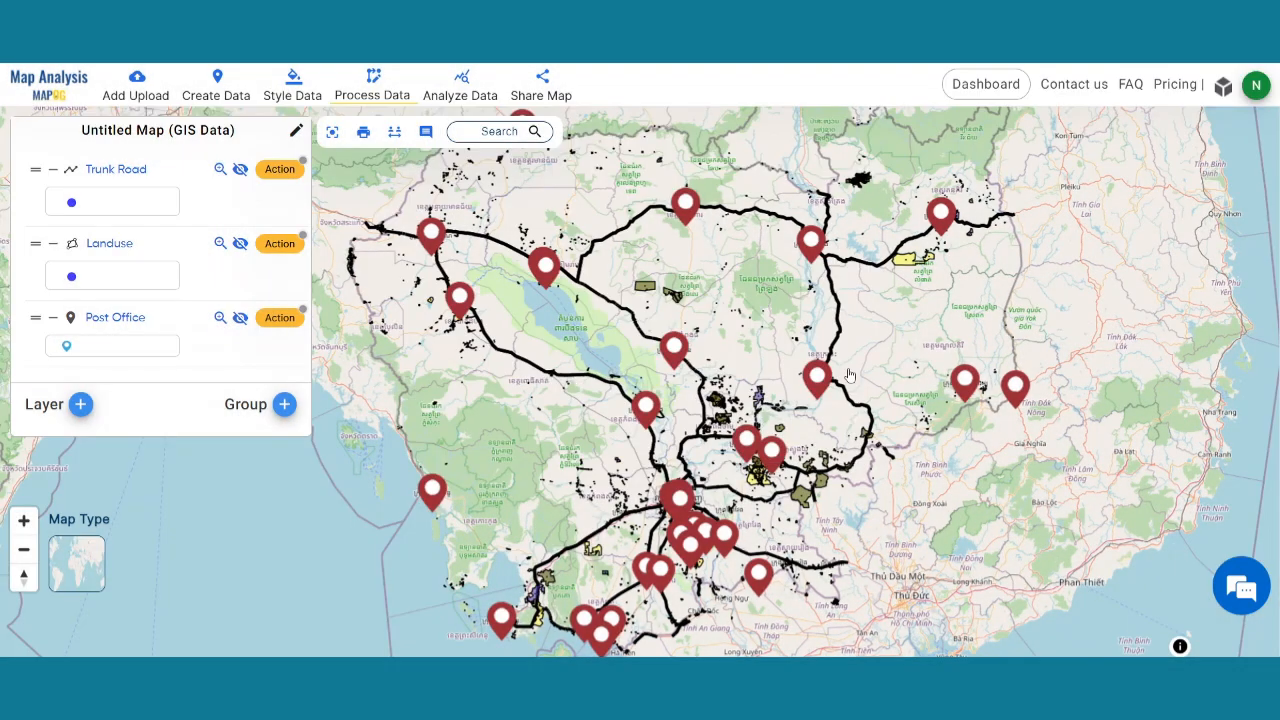
click(1057, 212)
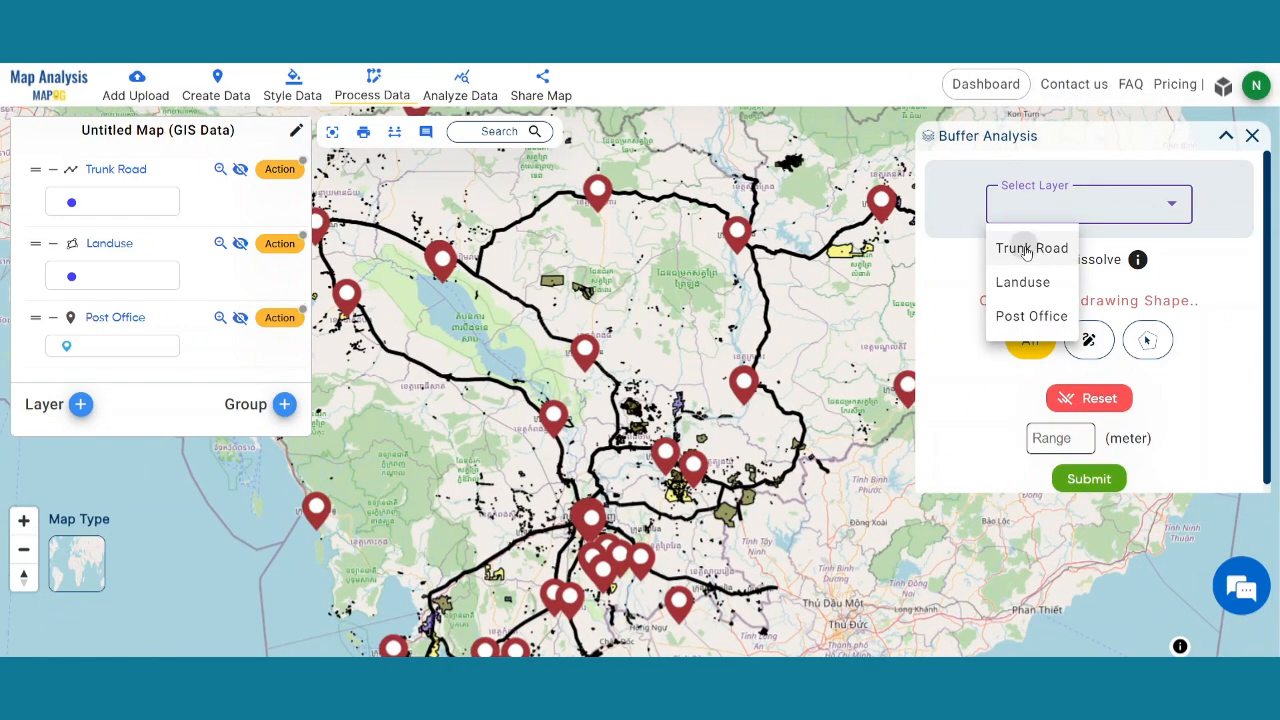
click(1027, 250)
click(1038, 261)
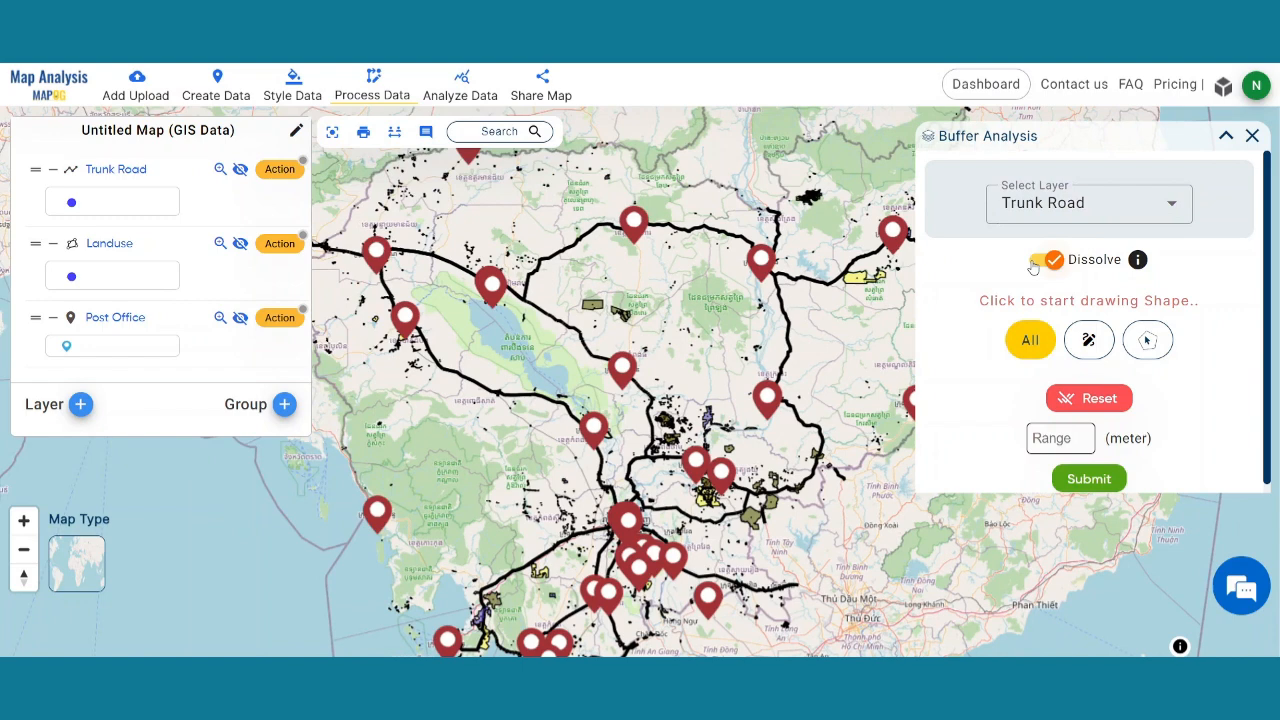
click(1045, 438)
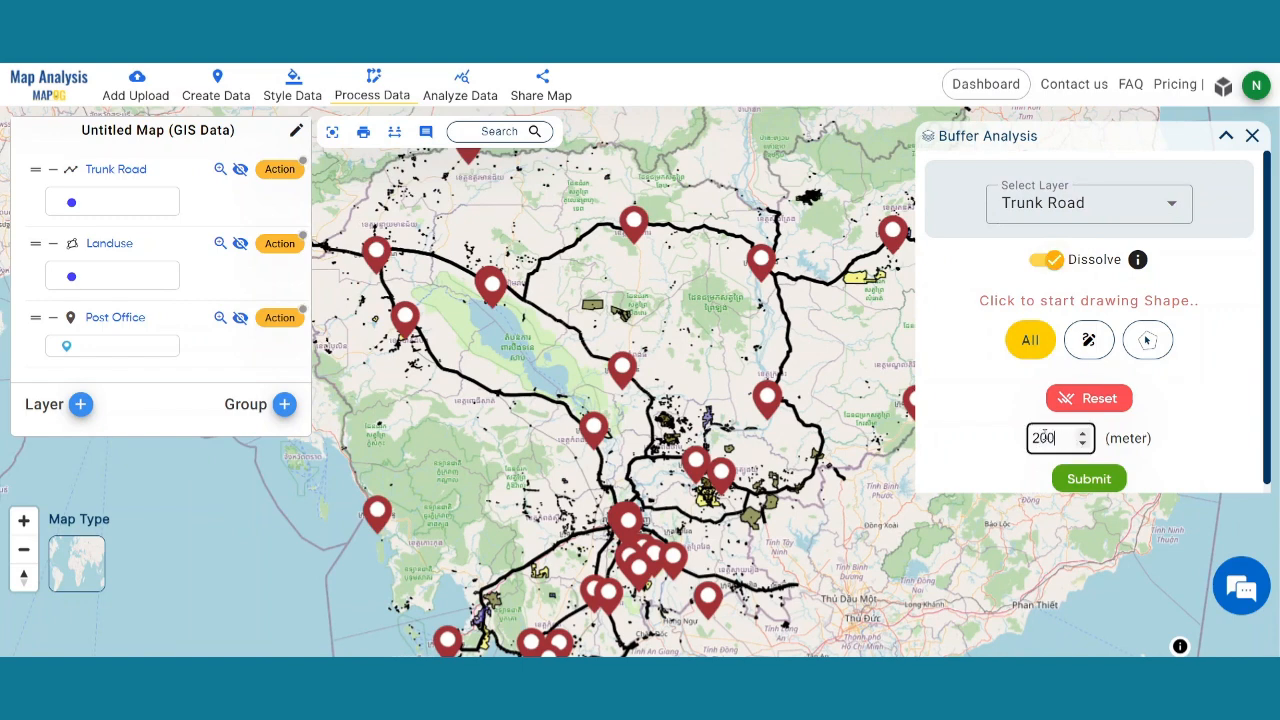
click(1078, 482)
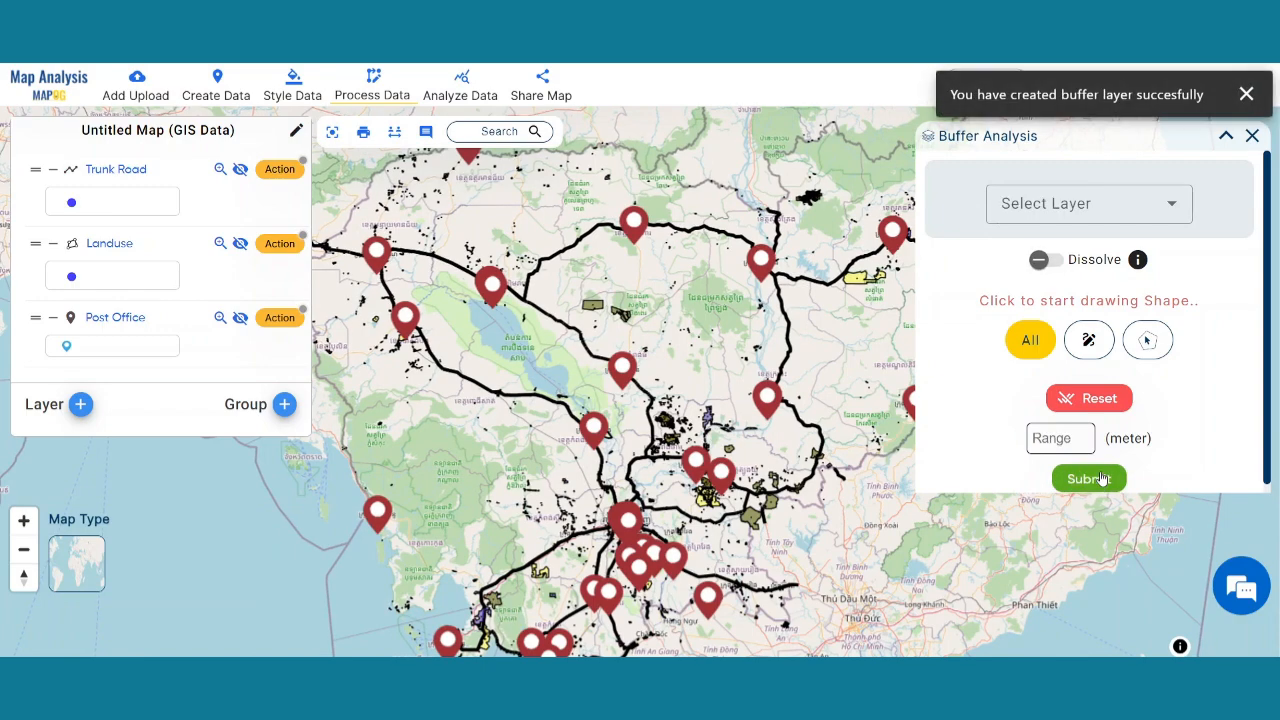
- Create a dissolved 5000-meter buffer around all features of the Post Office layer
click(1088, 203)
click(1038, 313)
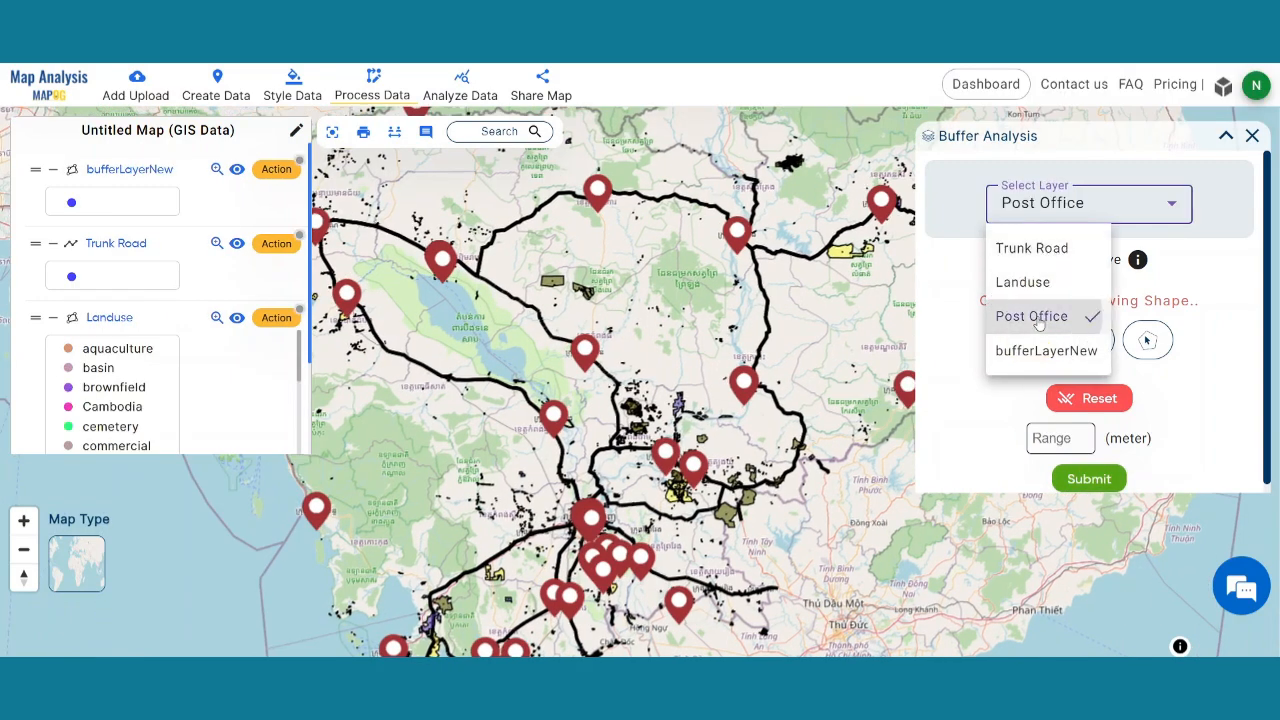
click(1042, 260)
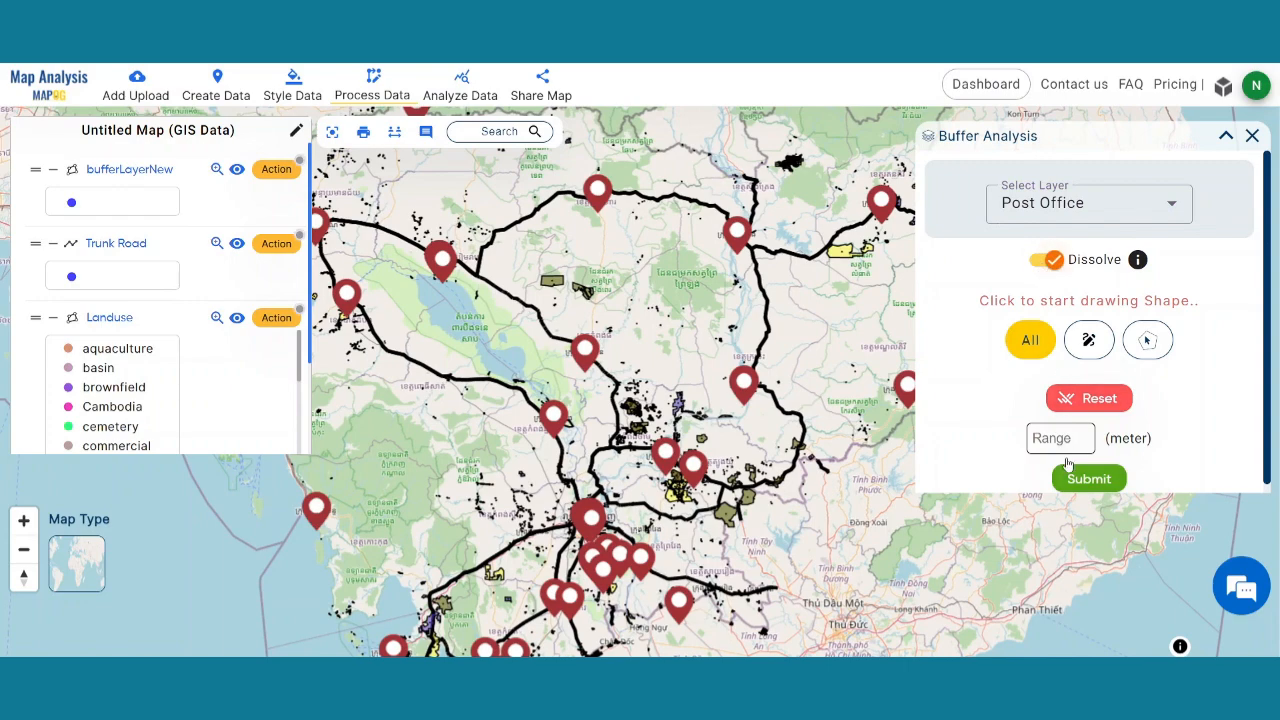
click(1040, 439)
click(1088, 479)
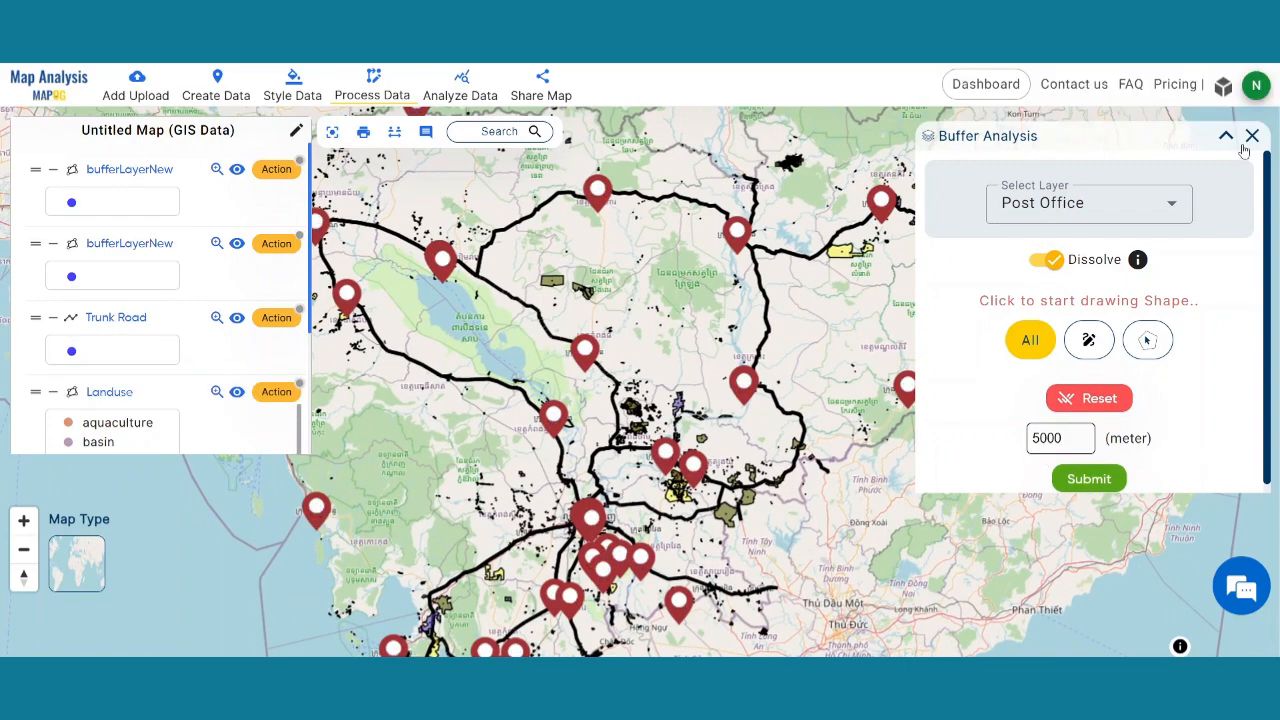
- Rename the uppermost buffer layer in the layer list as Road Buffer 200 meter
click(275, 170)
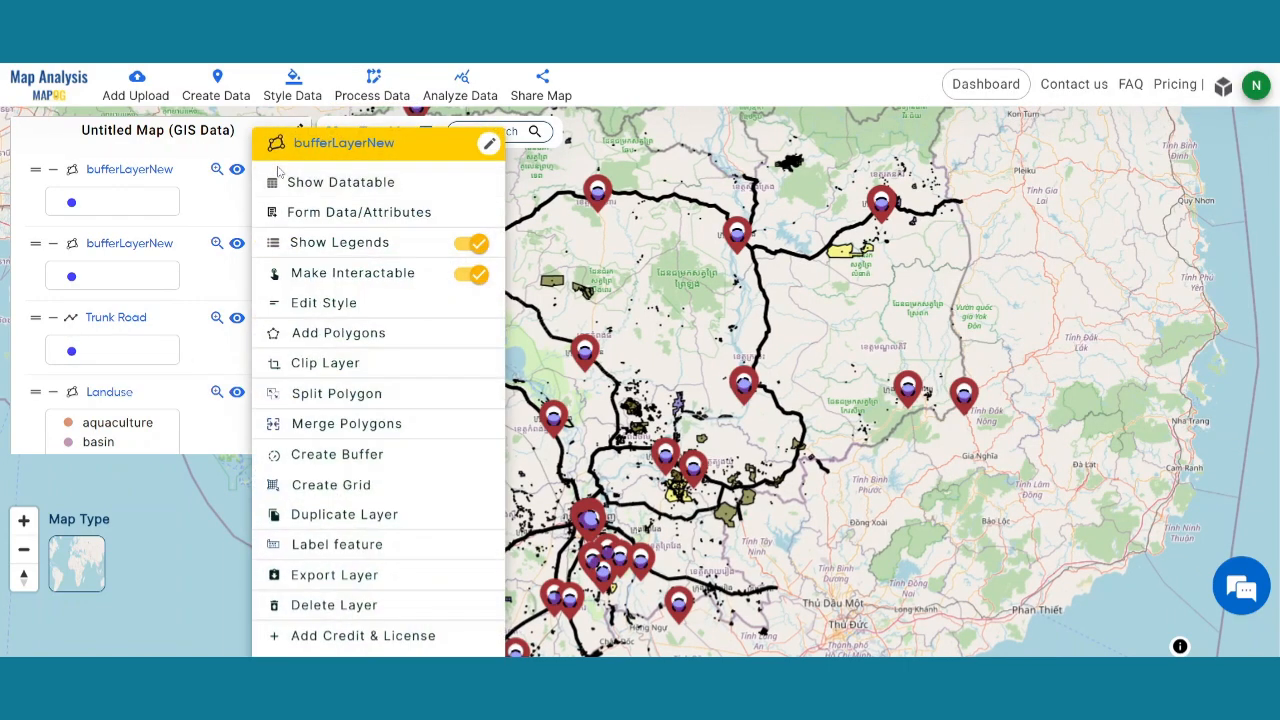
click(489, 144)
key(ctrl+a)
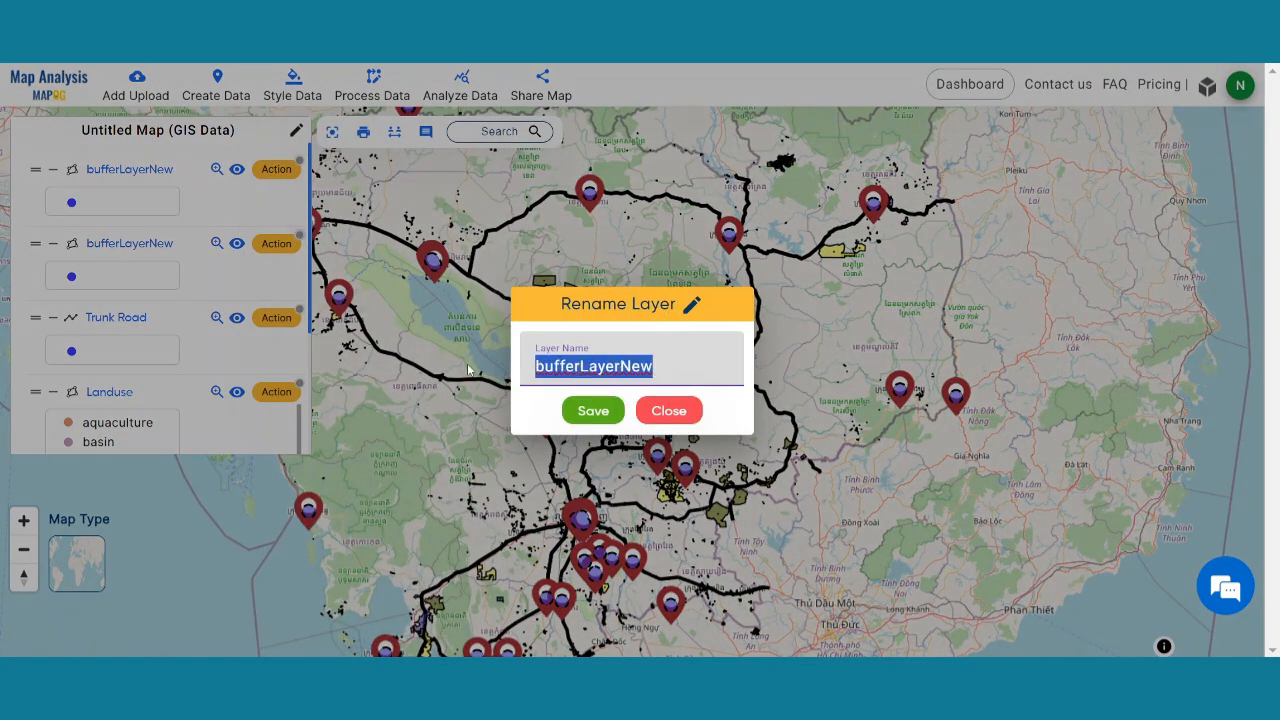
text(Road B)
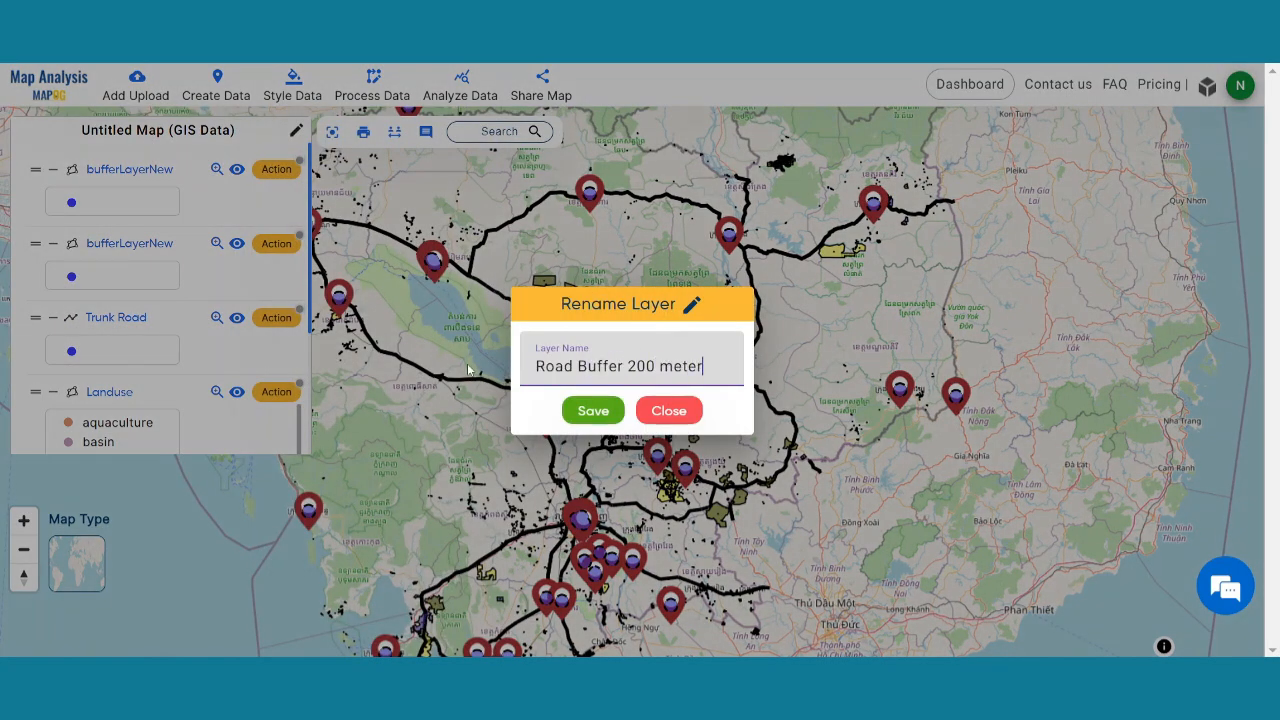
click(593, 410)
- Rename the remaining bufferLayerNew layer as Post Office Buffer 5KM
click(274, 246)
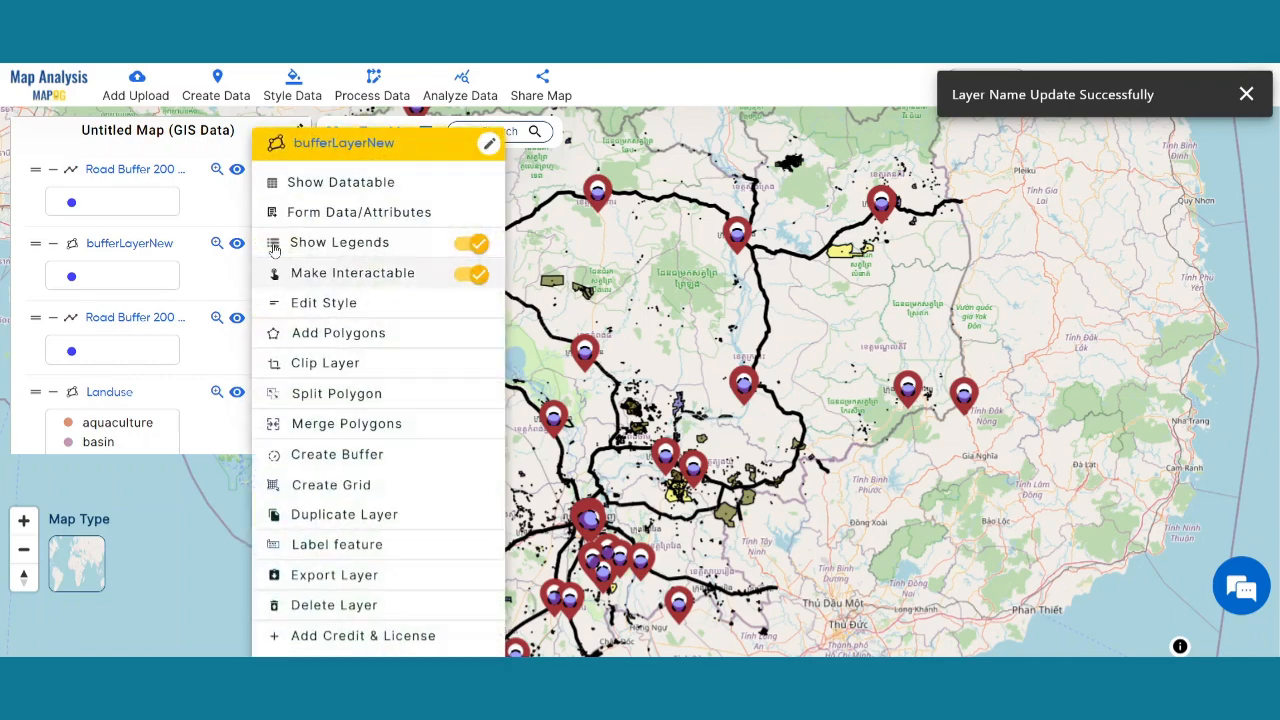
click(490, 144)
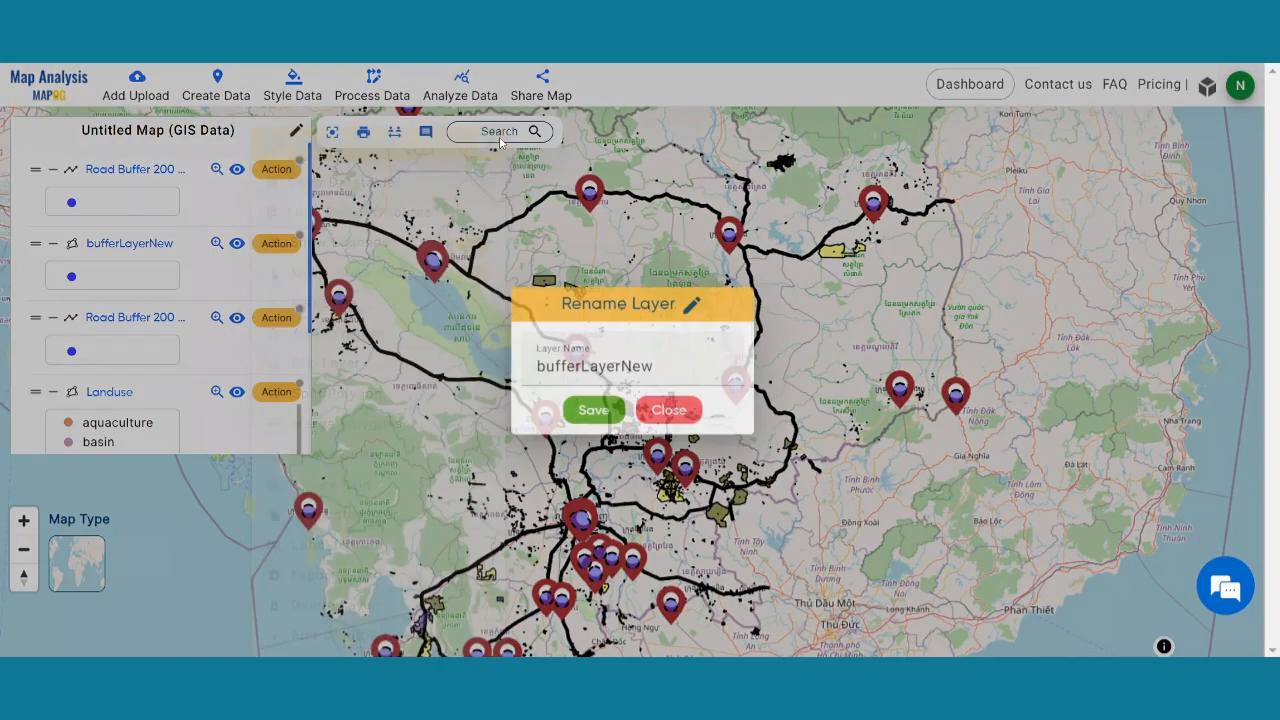
key(ctrl+a)
text(Po)
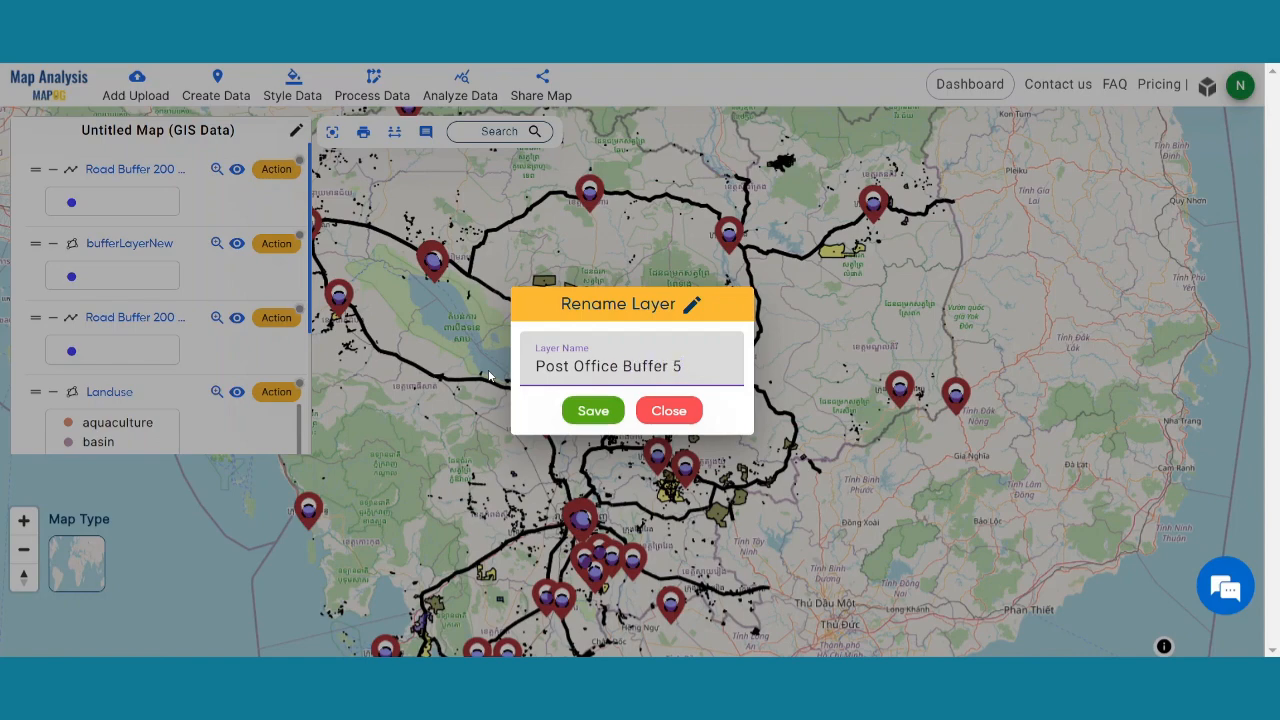
click(606, 409)
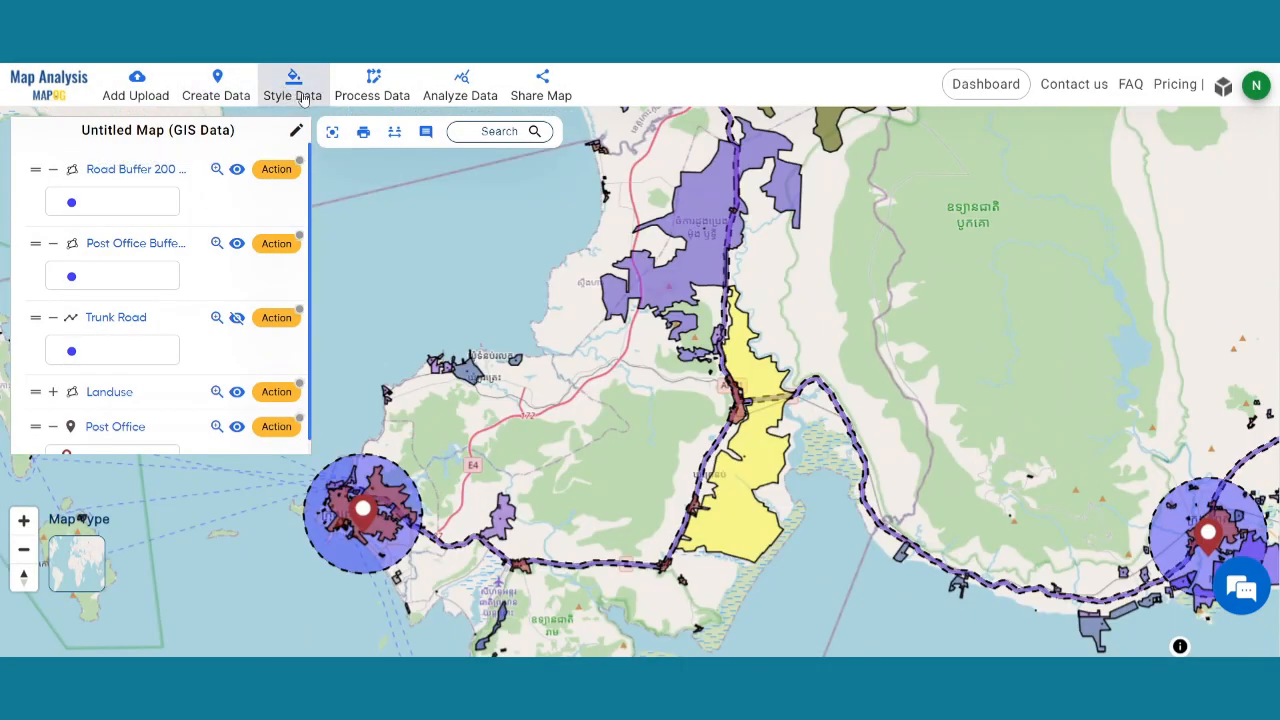
- Reduce the fill opacity of the Road Buffer 200 meter layer to the minimum with Basic Style and save it
click(294, 100)
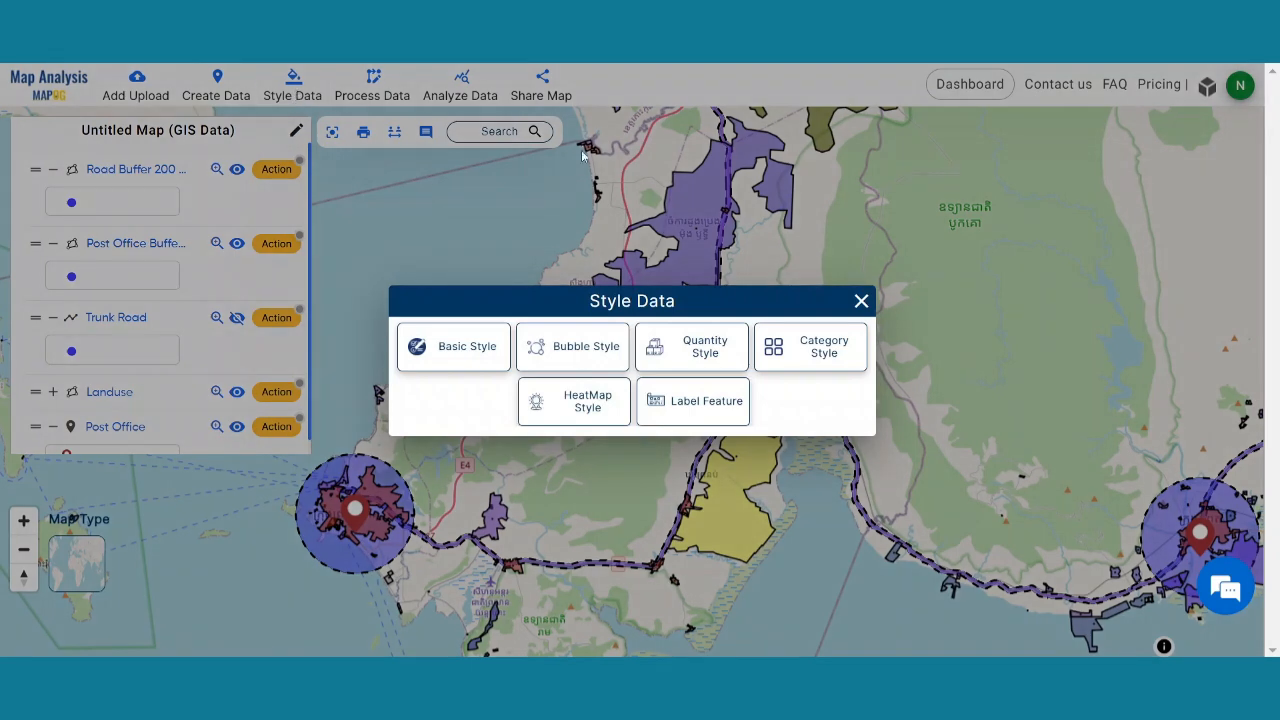
click(464, 350)
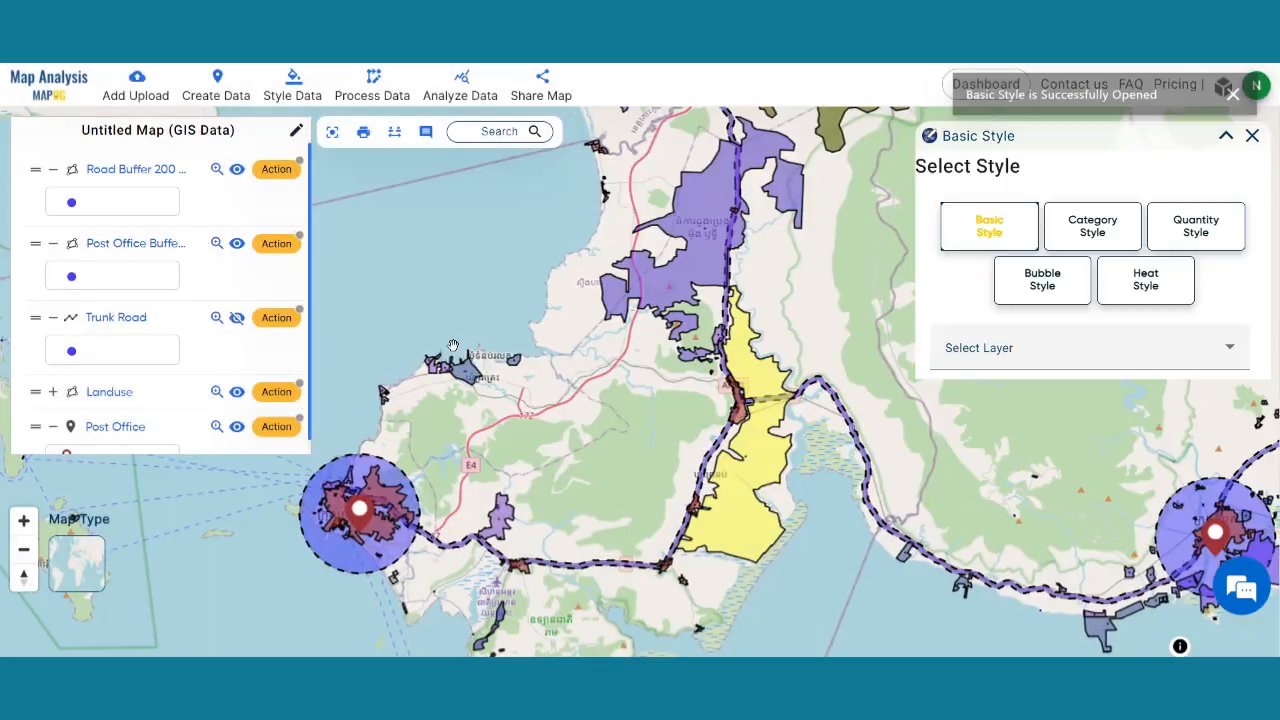
click(1037, 352)
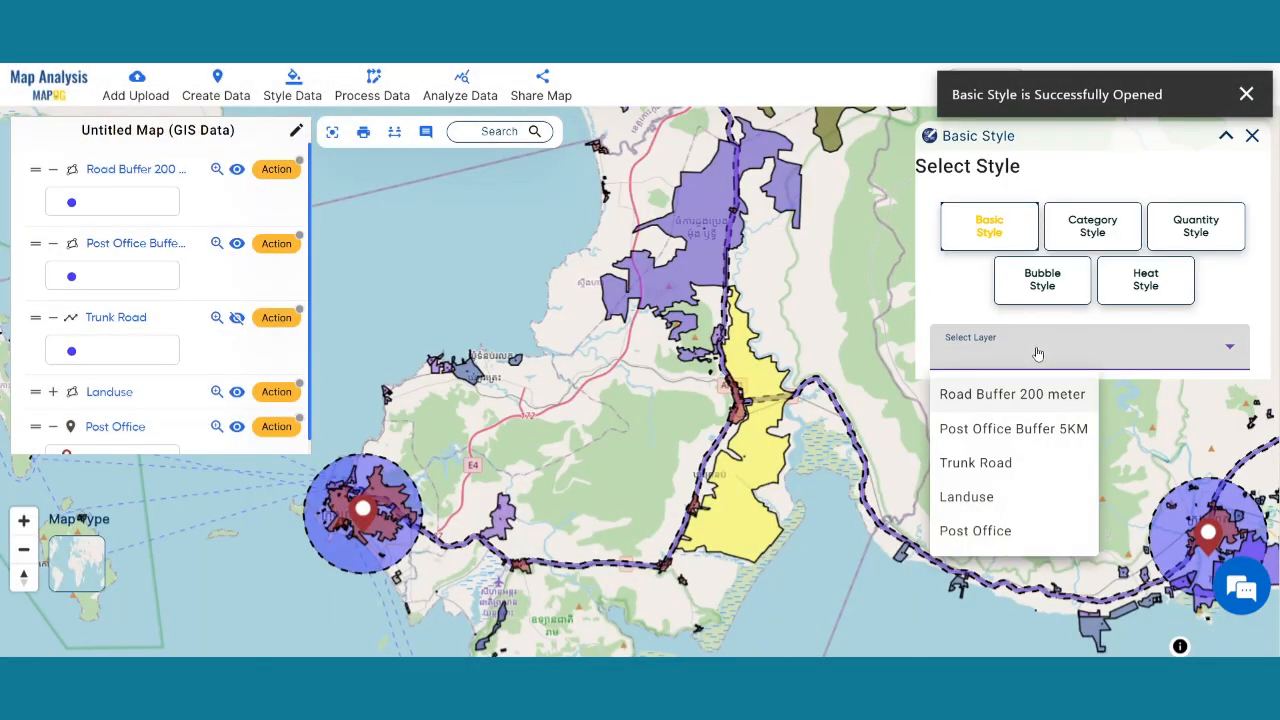
click(1007, 395)
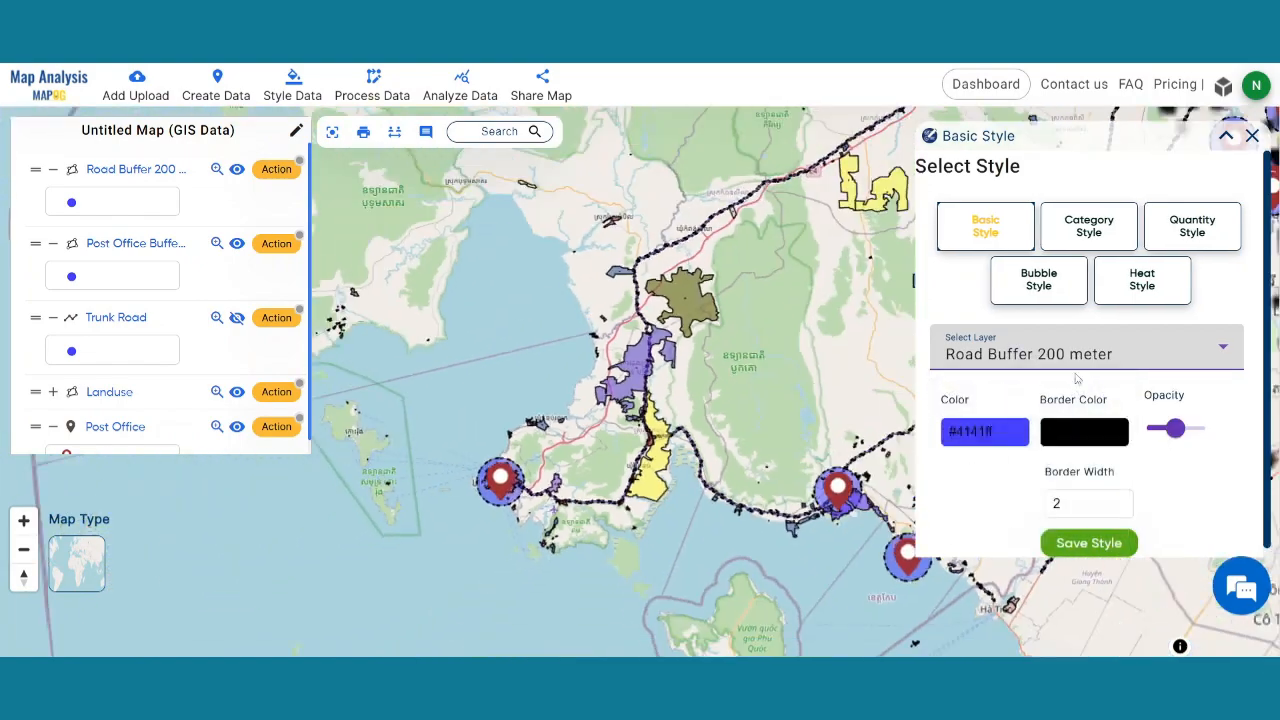
drag(1177, 433, 1146, 430)
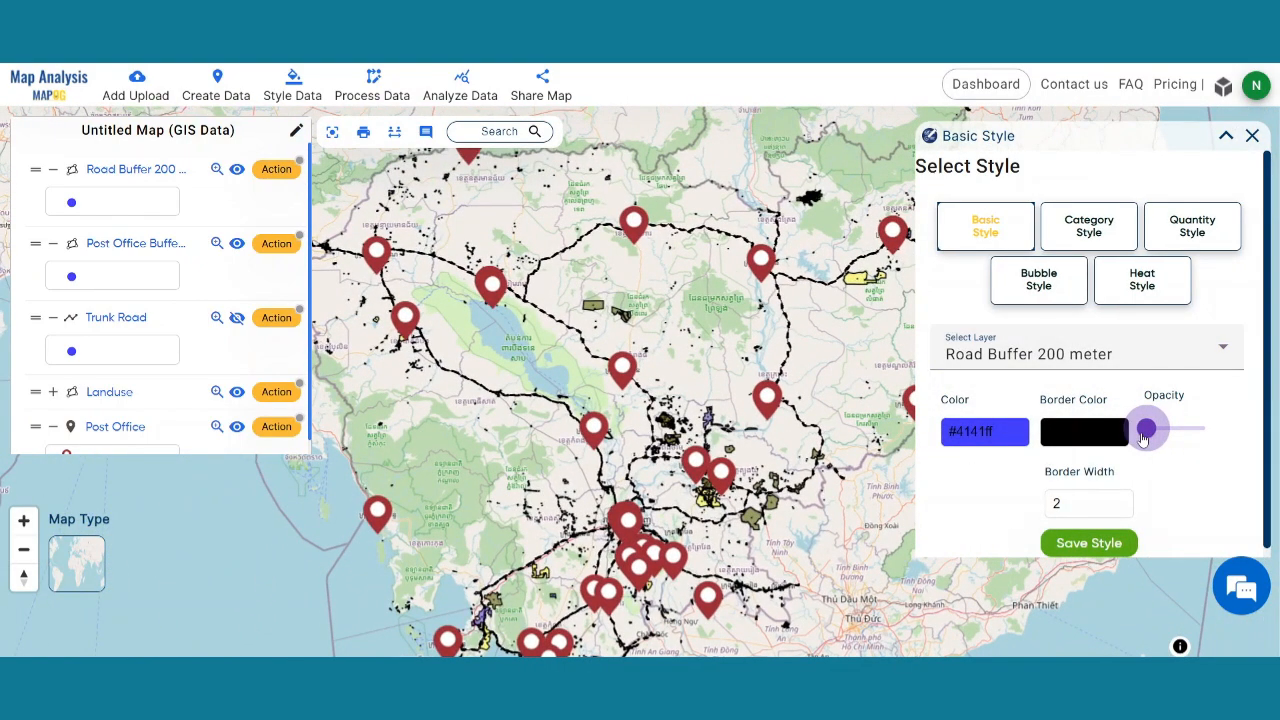
click(1092, 543)
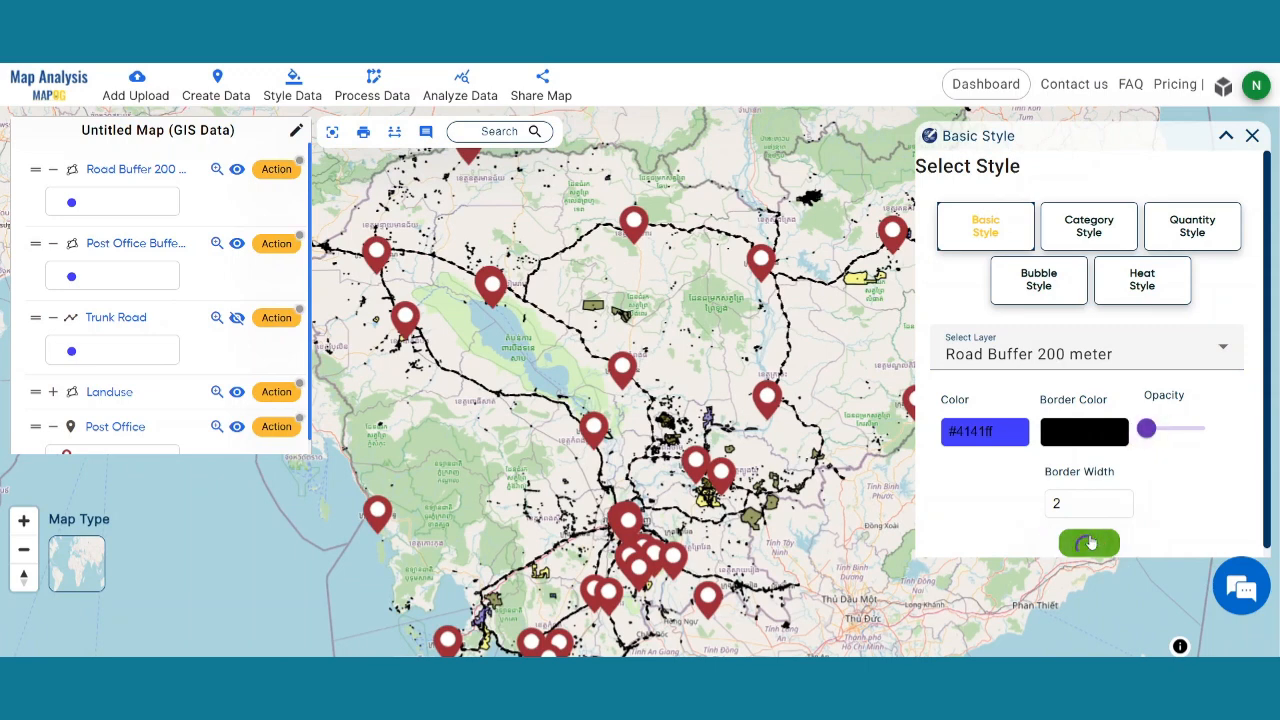
- Reduce the fill opacity of the Post Office Buffer 5KM layer to the minimum and save the style
click(1051, 356)
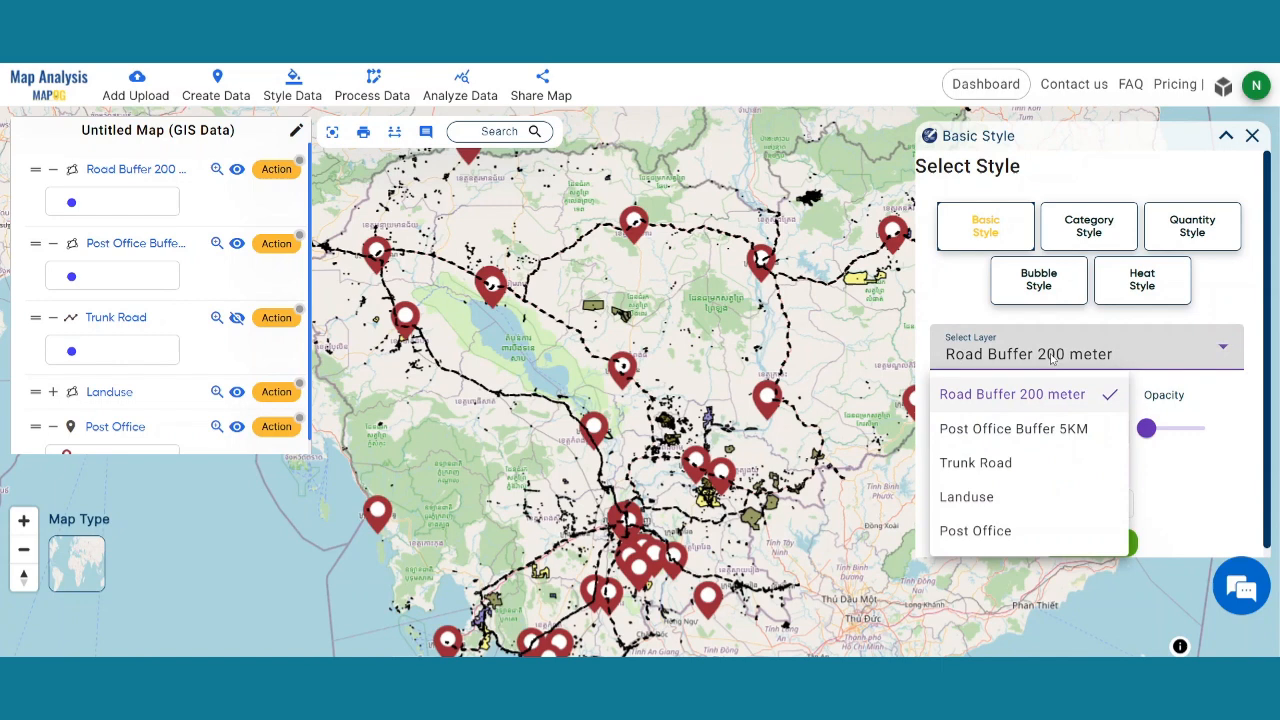
click(950, 432)
drag(1175, 428, 1146, 428)
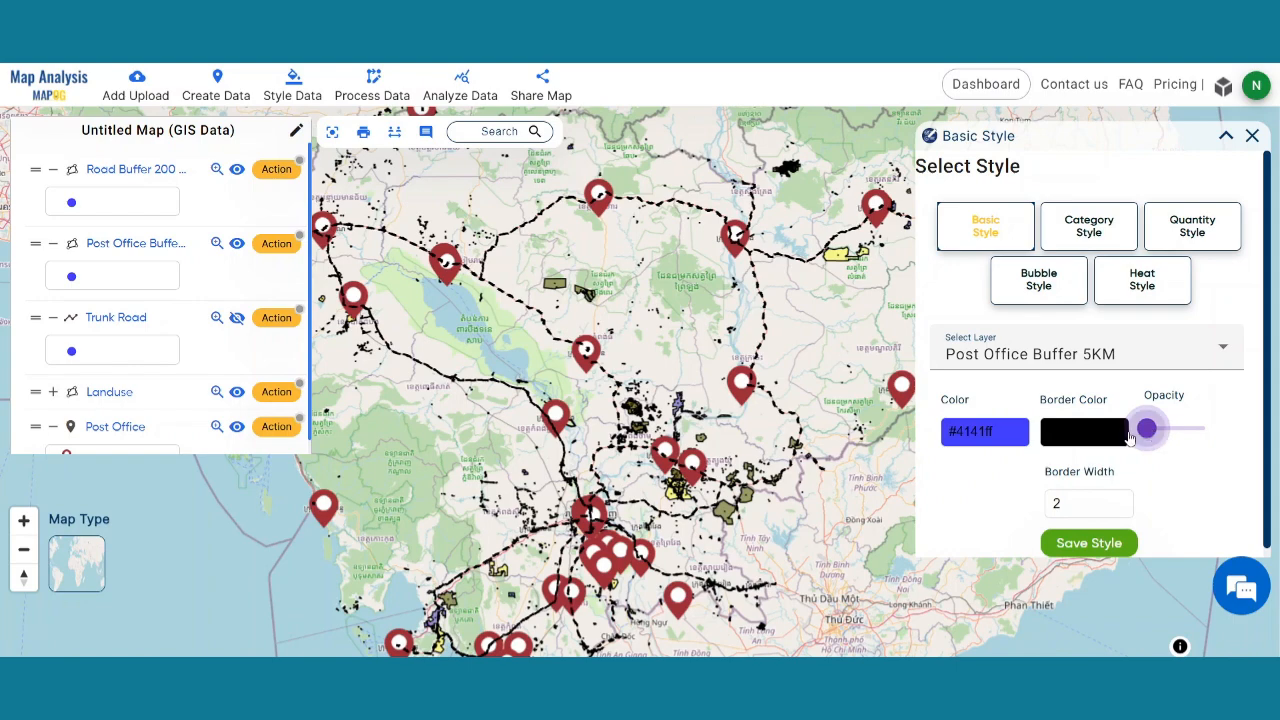
click(1118, 543)
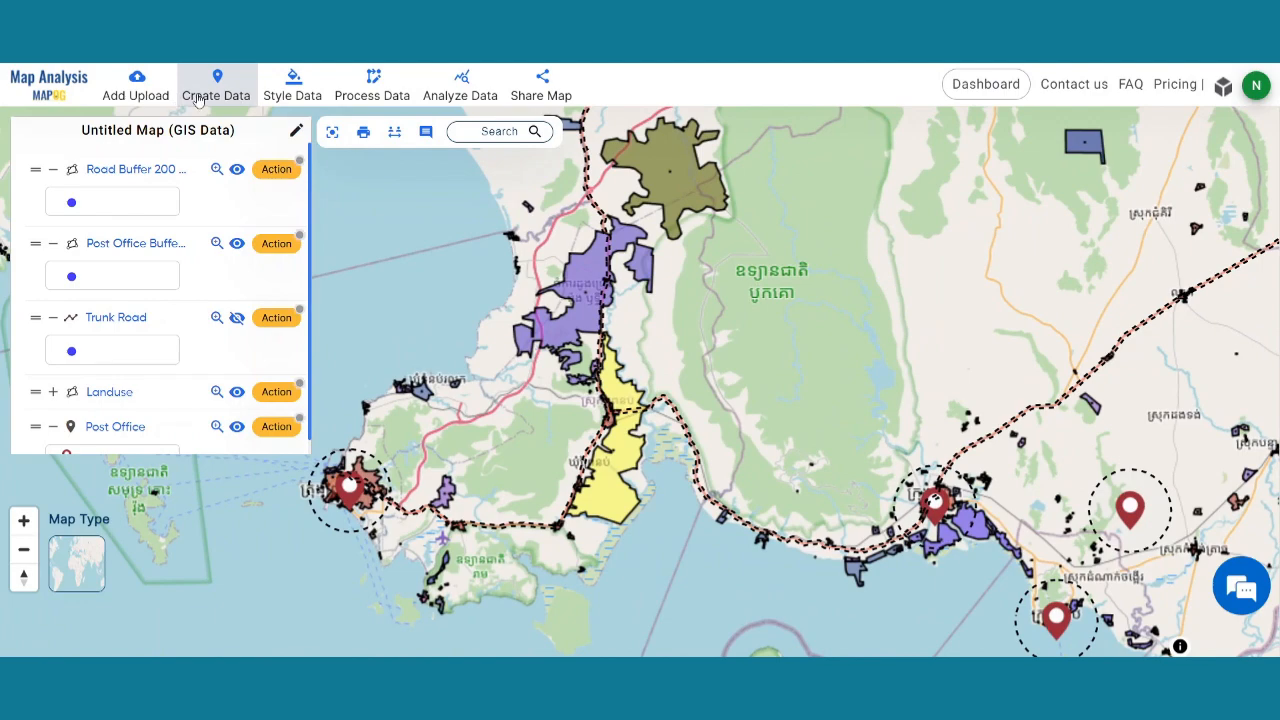
- Create a new point data layer named New Post Office Location with the default name attribute and save its details
click(199, 100)
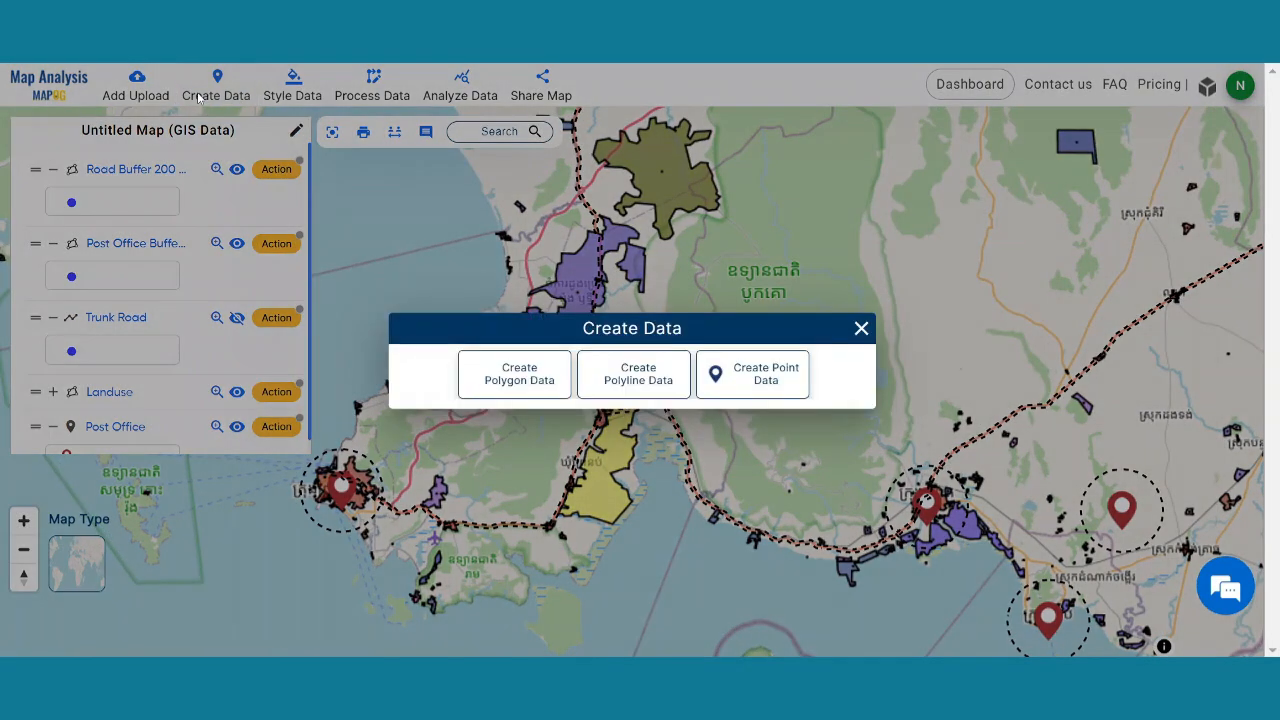
click(766, 376)
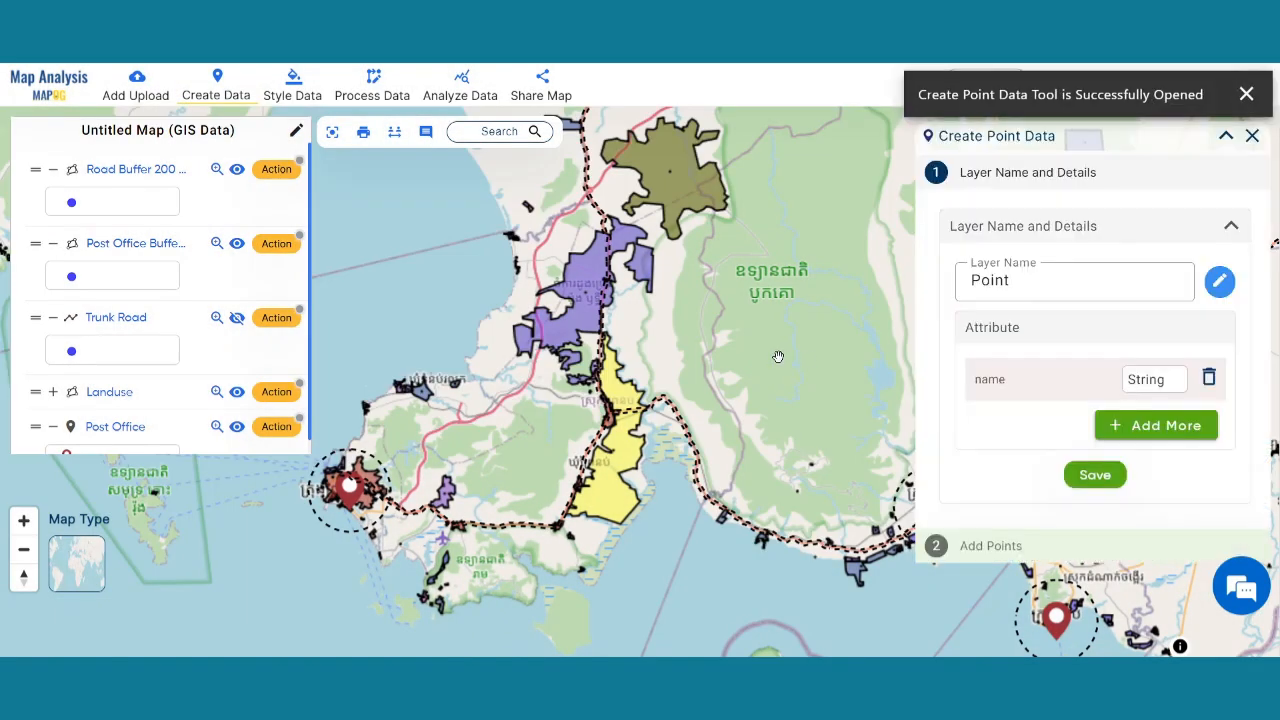
double_click(1013, 289)
text(New Post Office Locatio)
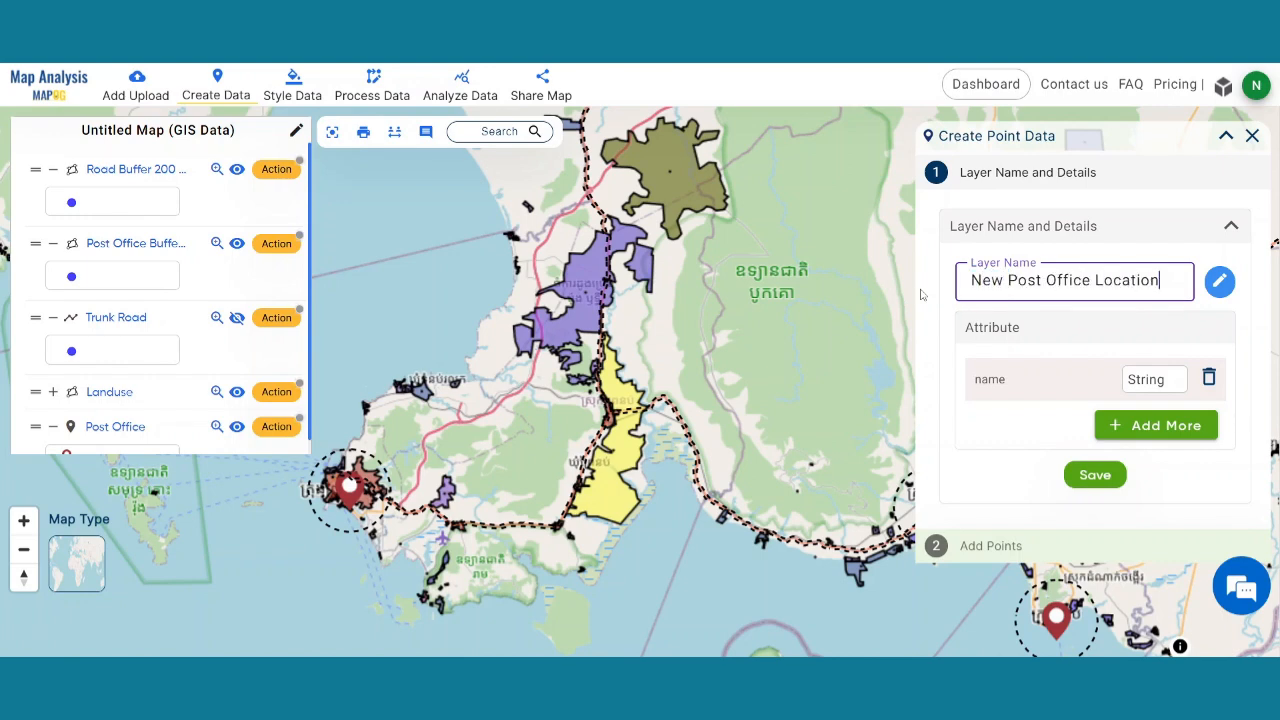
click(1102, 478)
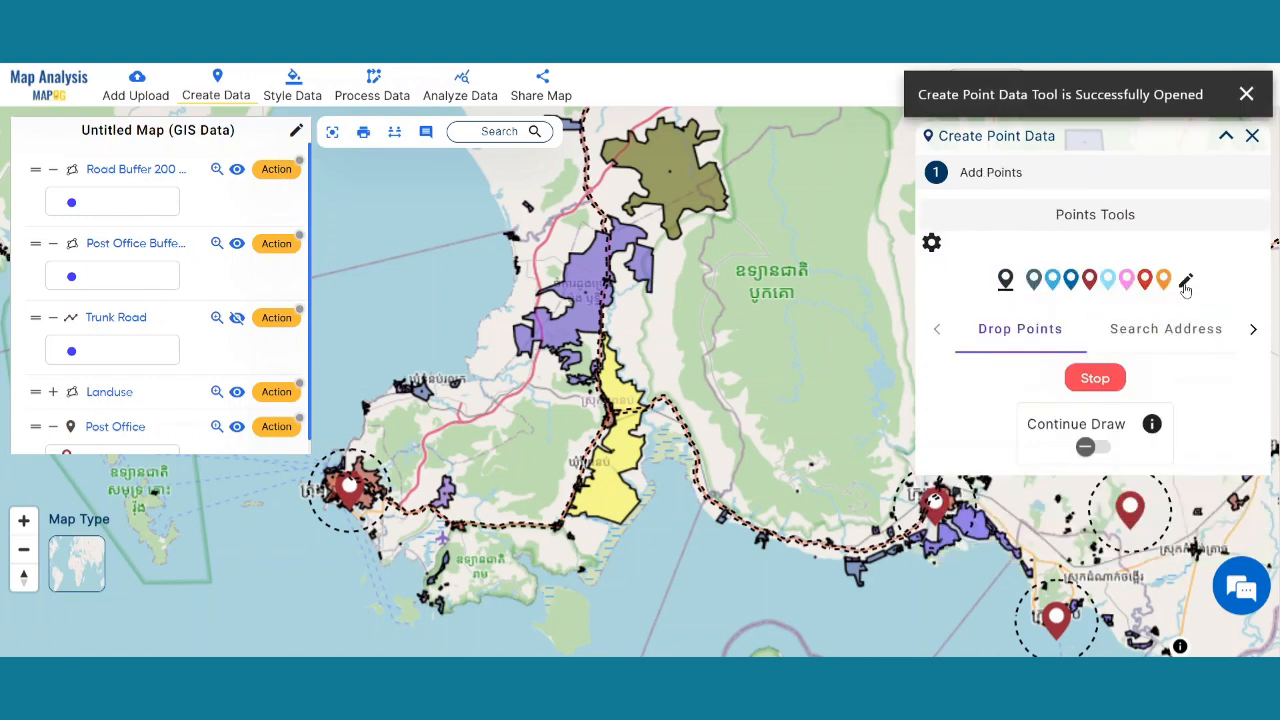
- Choose the salmon-pink pin icon for the new points and turn on Continue Draw
click(1186, 284)
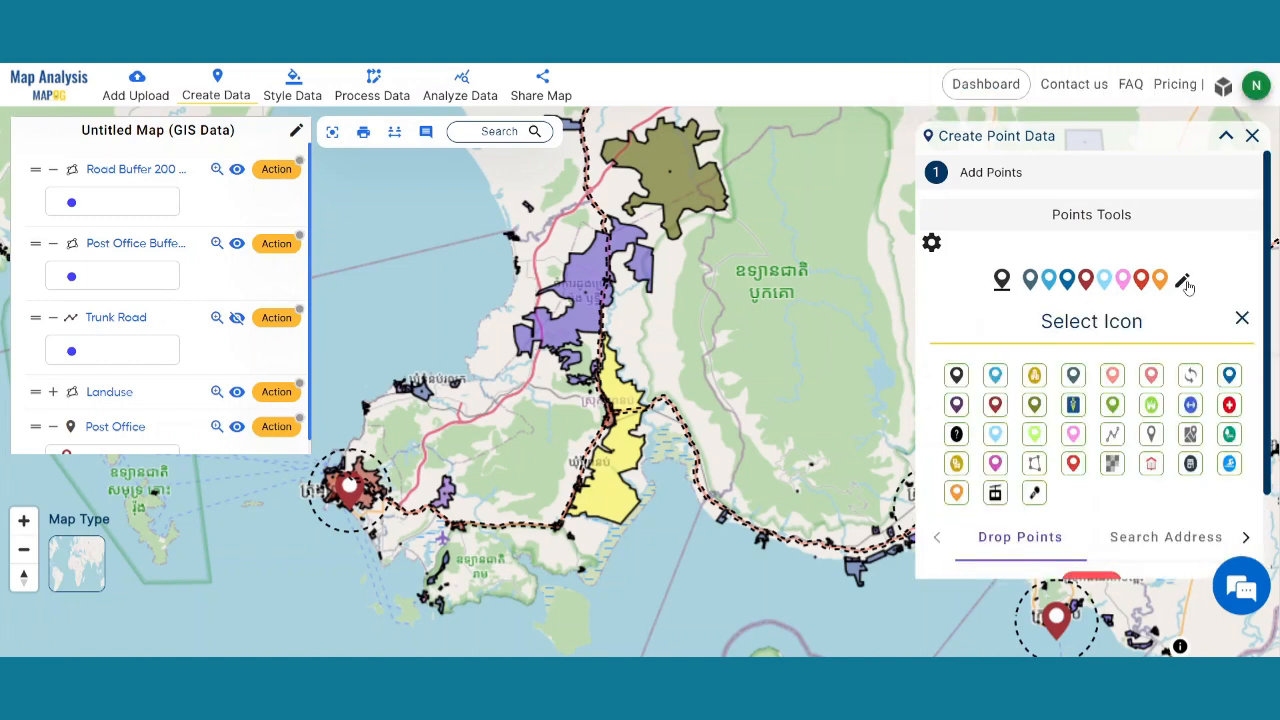
click(1113, 376)
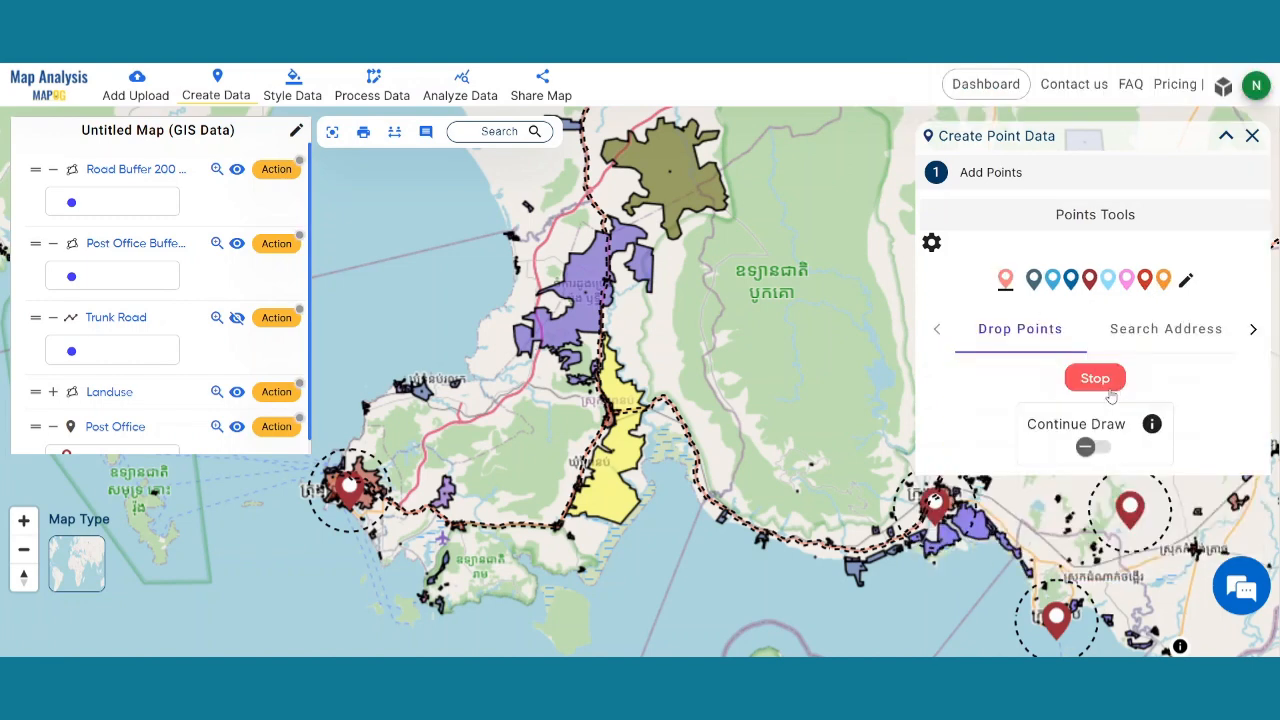
click(1086, 449)
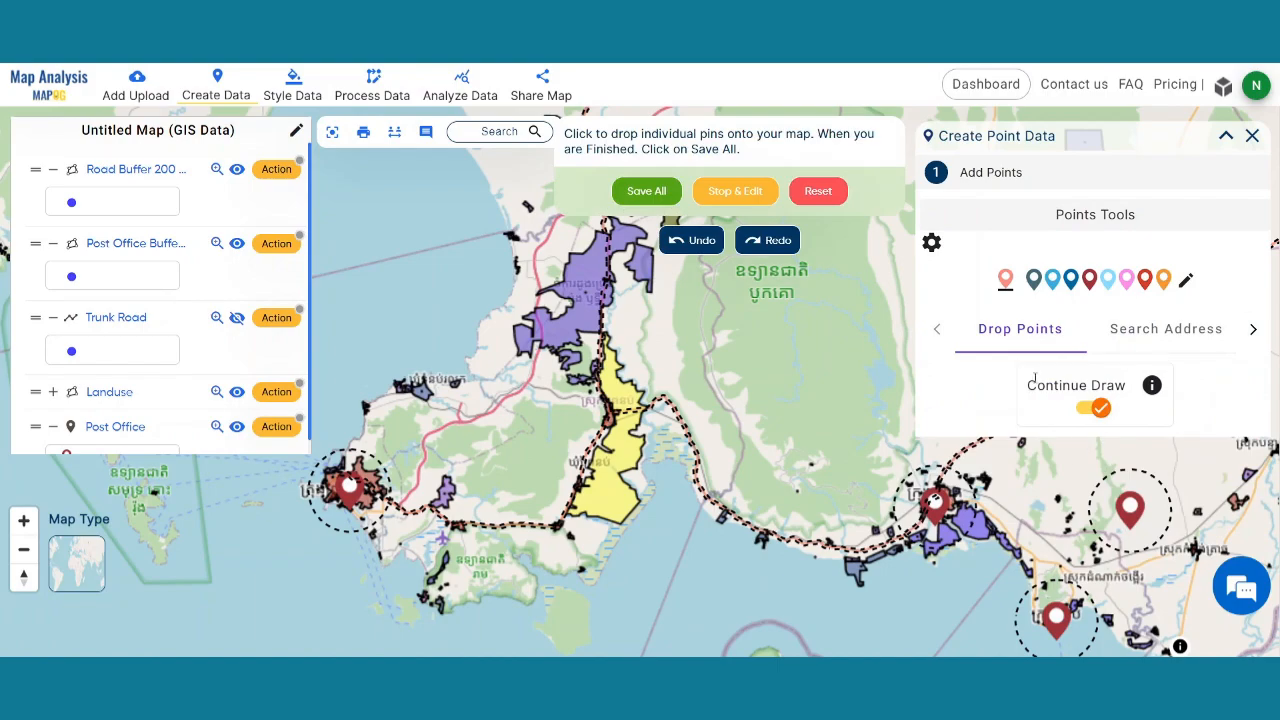
- Place a new post office point in the residential area beside Asian Highway AH11, next to the yellow land-use area, and dismiss its land-use details
scroll(610, 405, up, 8)
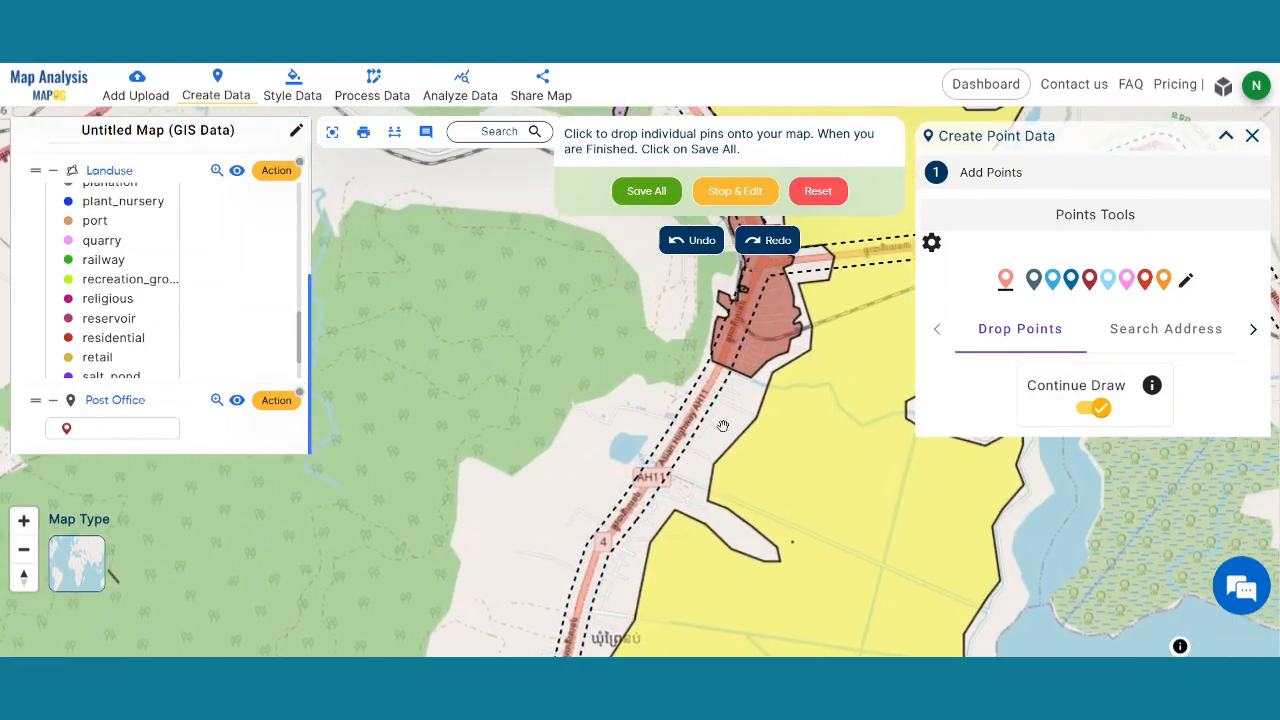
scroll(695, 444, up, 5)
click(637, 468)
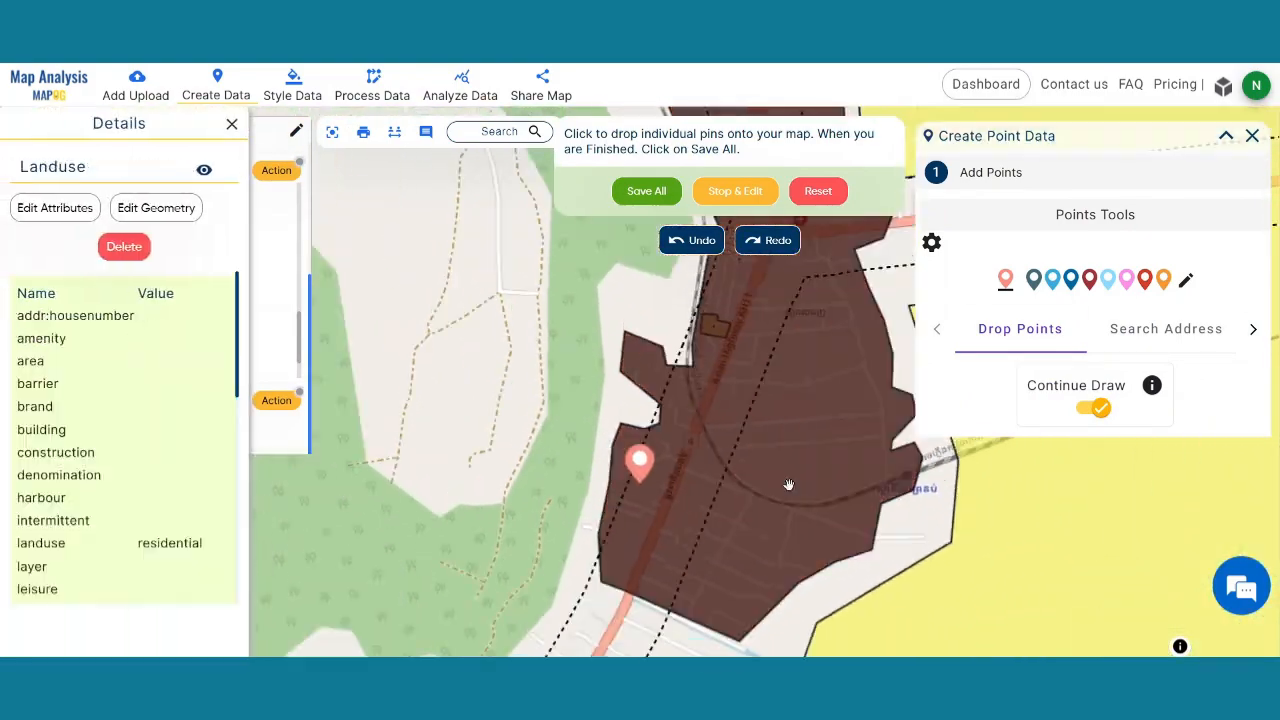
scroll(789, 485, down, 5)
scroll(789, 485, down, 3)
click(232, 125)
- Place another new post office point in the residential area beside the southern trunk road near the Vietnamese border
scroll(547, 386, down, 3)
drag(950, 380, 586, 409)
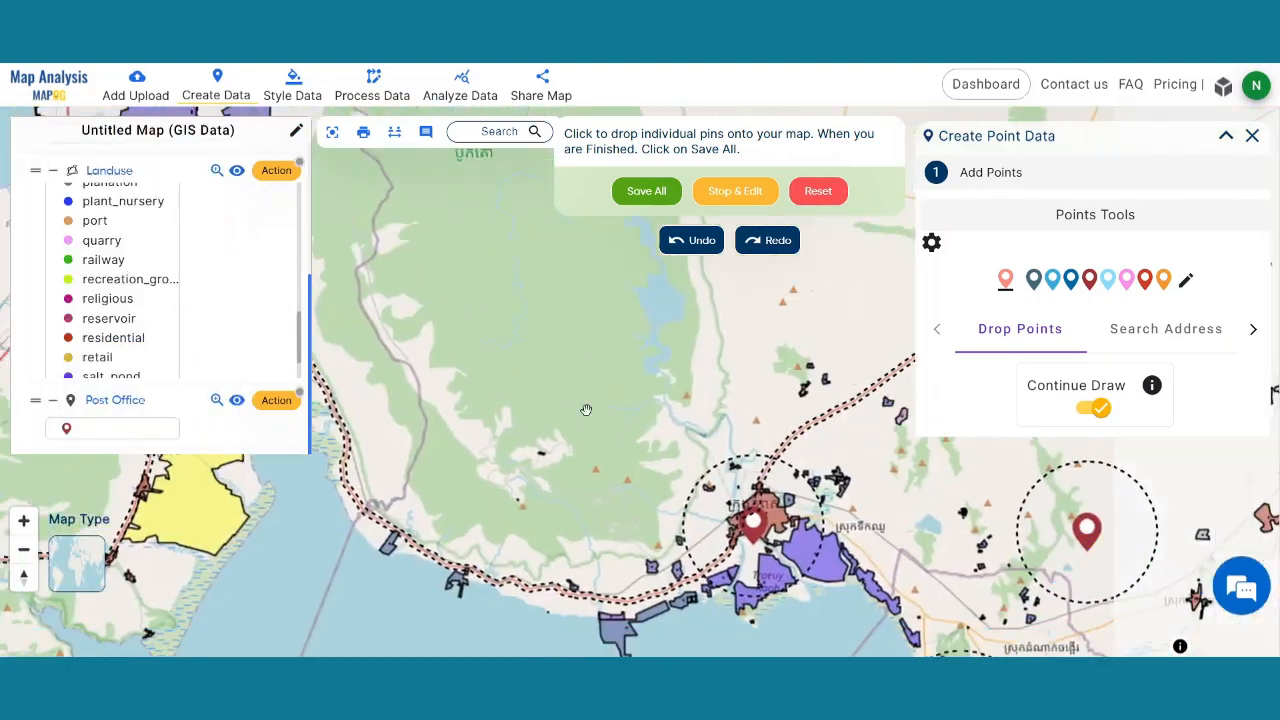
scroll(701, 540, up, 8)
scroll(701, 540, up, 3)
drag(789, 500, 777, 380)
click(560, 262)
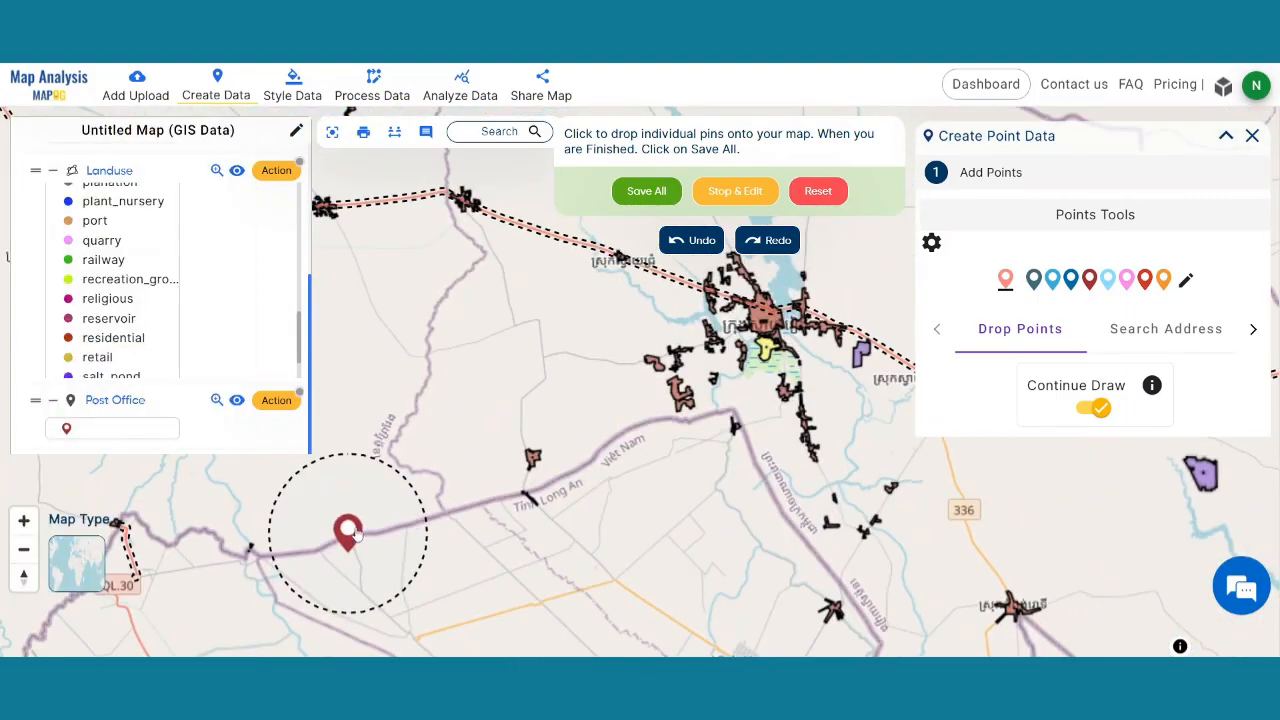
- Place a new post office point in the residential area along Asian Highway AH11 west of Phnom Penh and dismiss its land-use details
scroll(700, 400, up, 5)
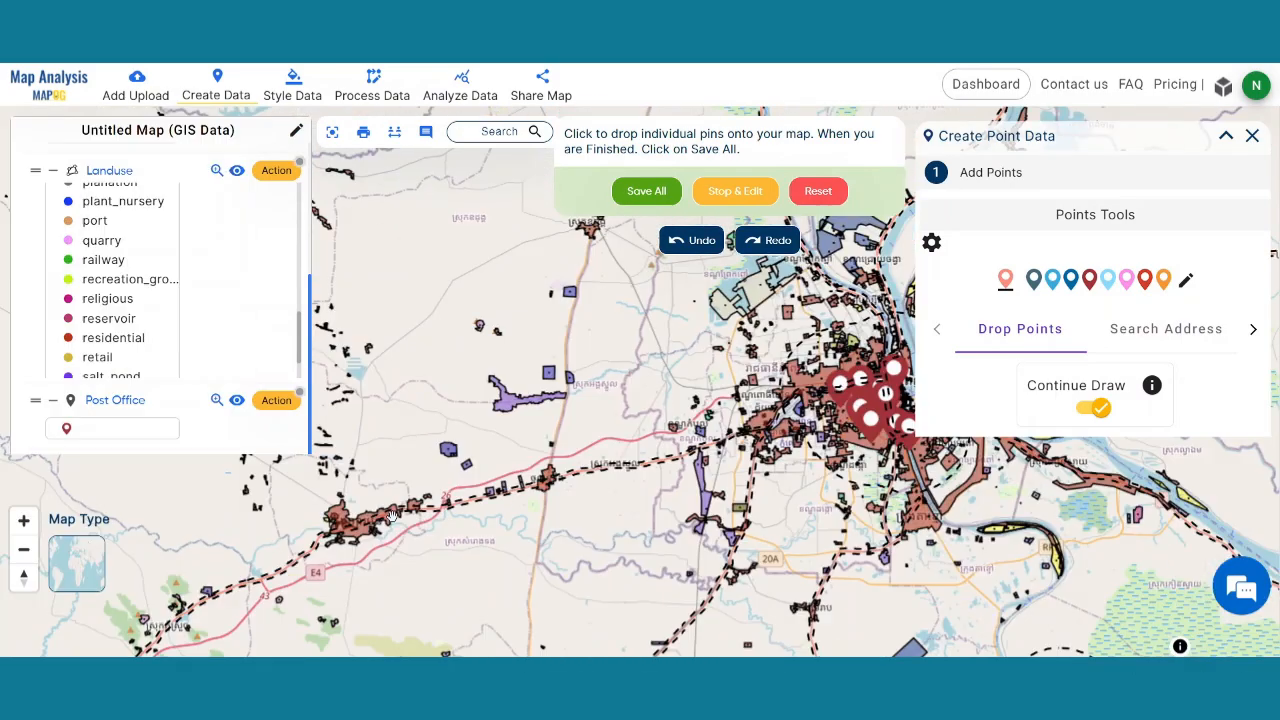
scroll(391, 514, up, 5)
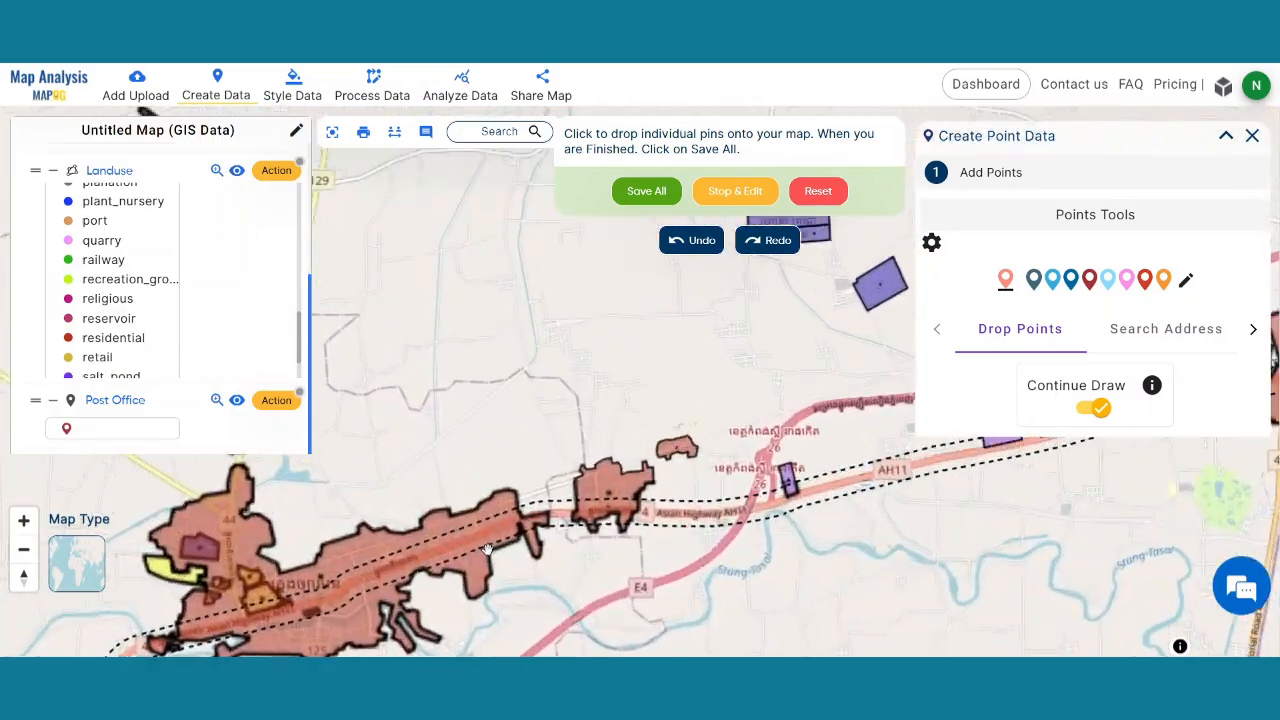
drag(743, 505, 808, 456)
click(350, 570)
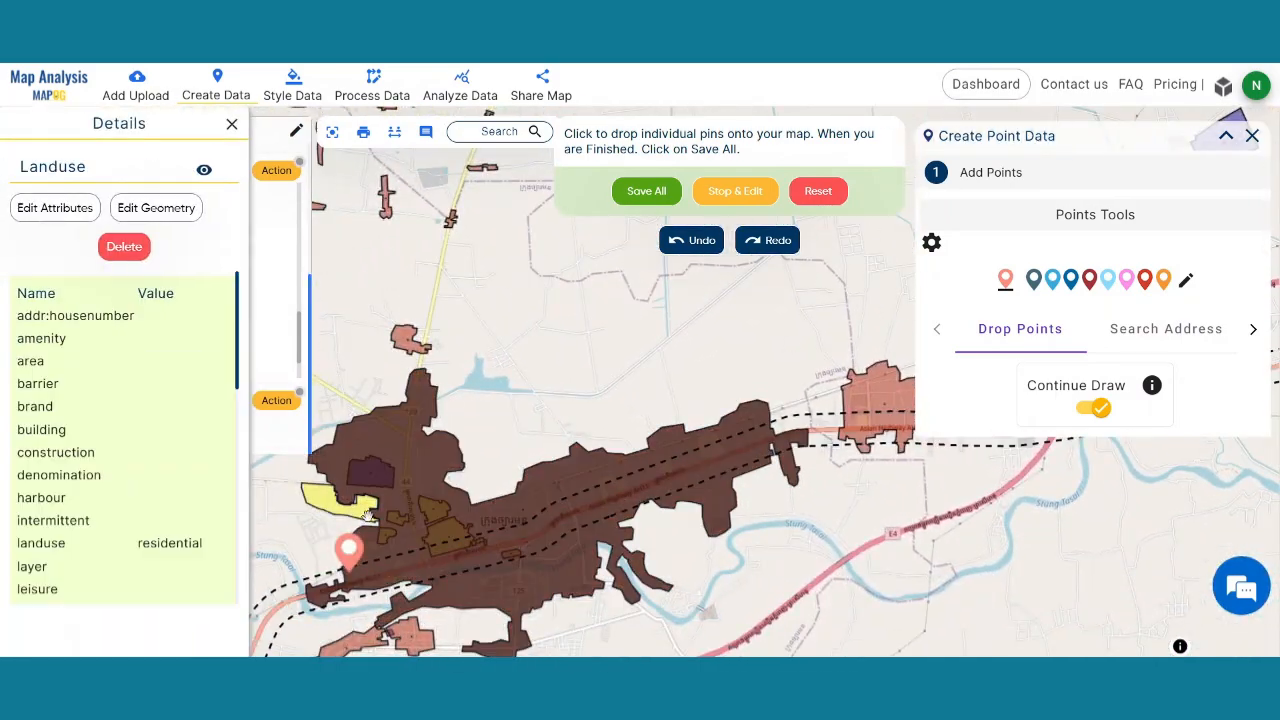
click(231, 126)
scroll(663, 395, down, 3)
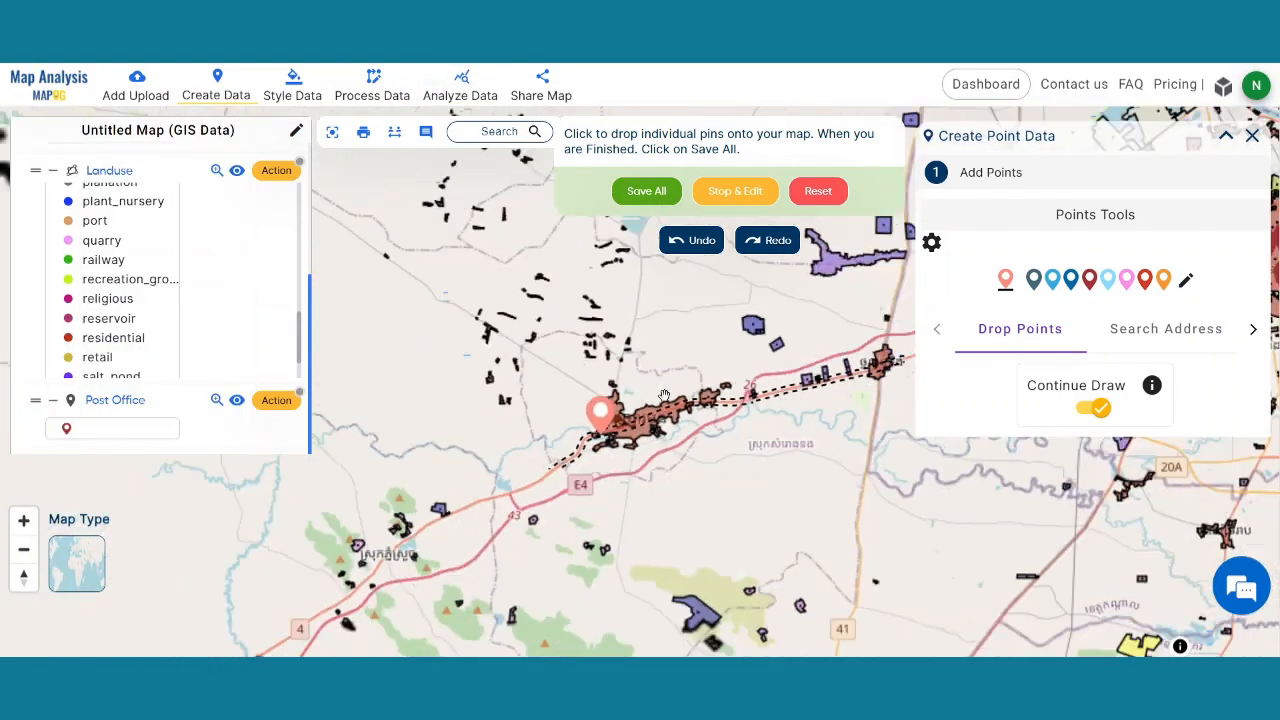
scroll(663, 395, down, 2)
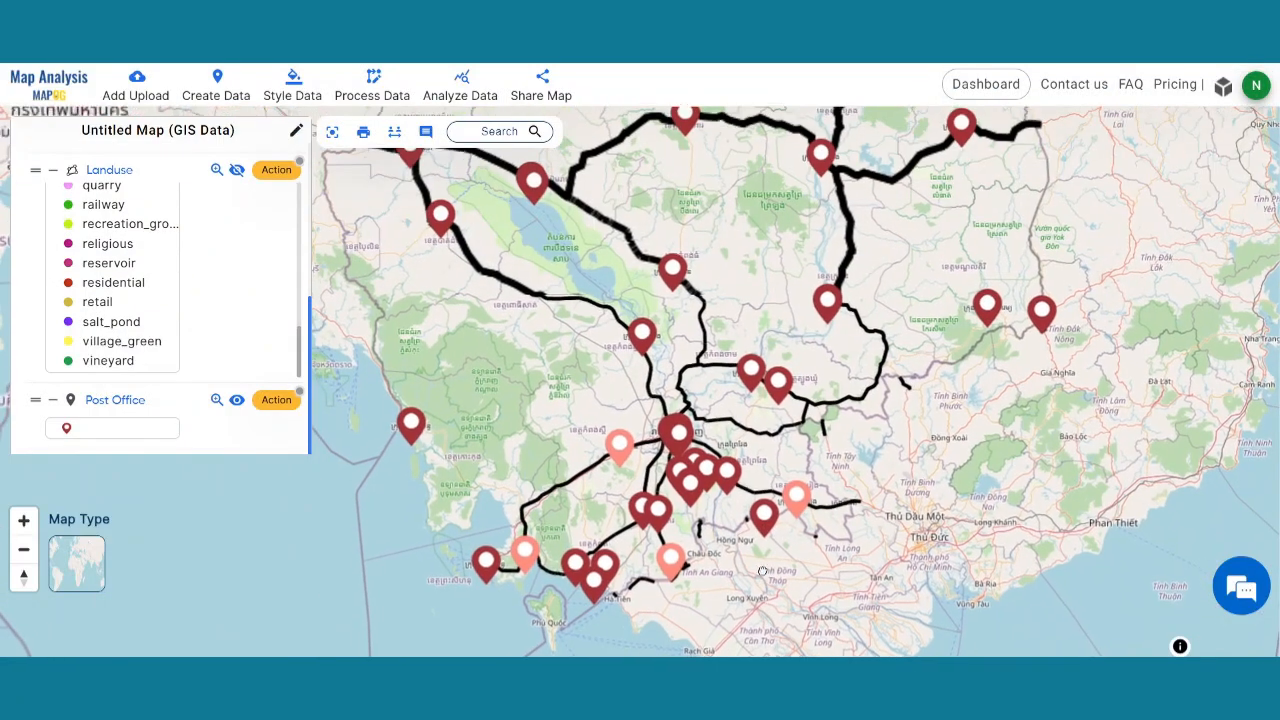
- Rename the map as Site Selection for post Office and save it
scroll(919, 484, down, 3)
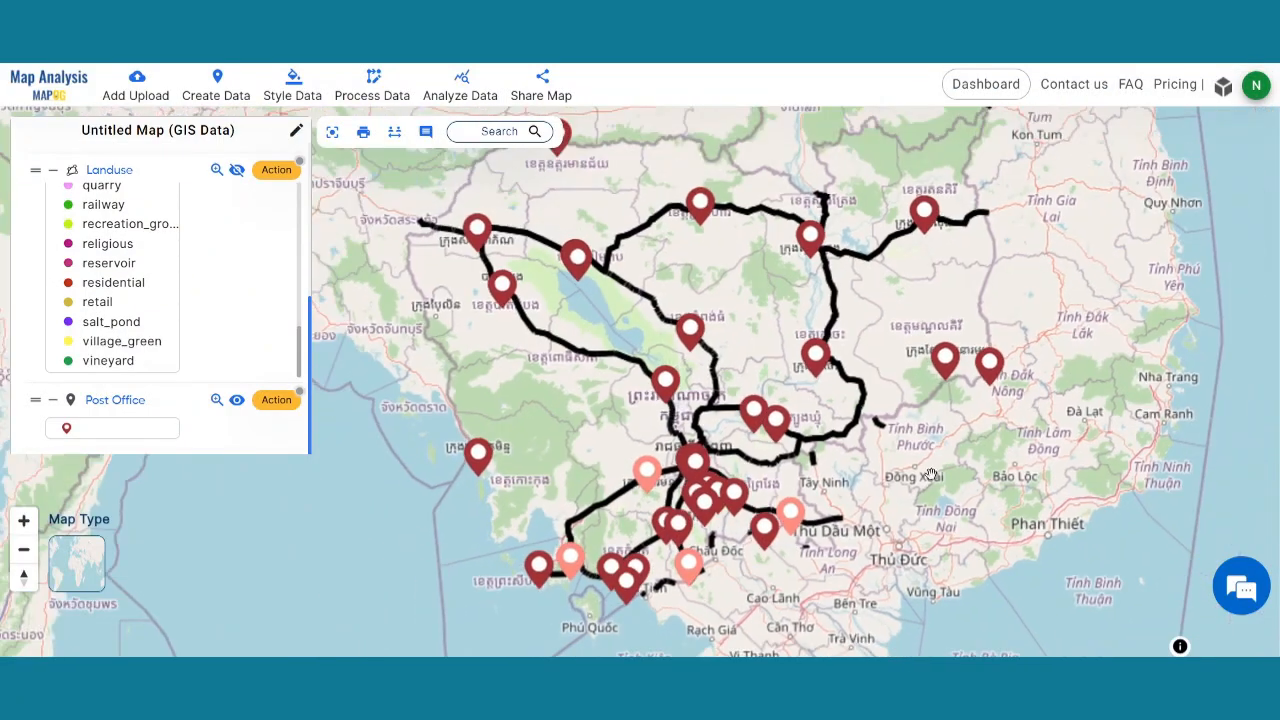
drag(919, 484, 945, 518)
scroll(970, 500, up, 1)
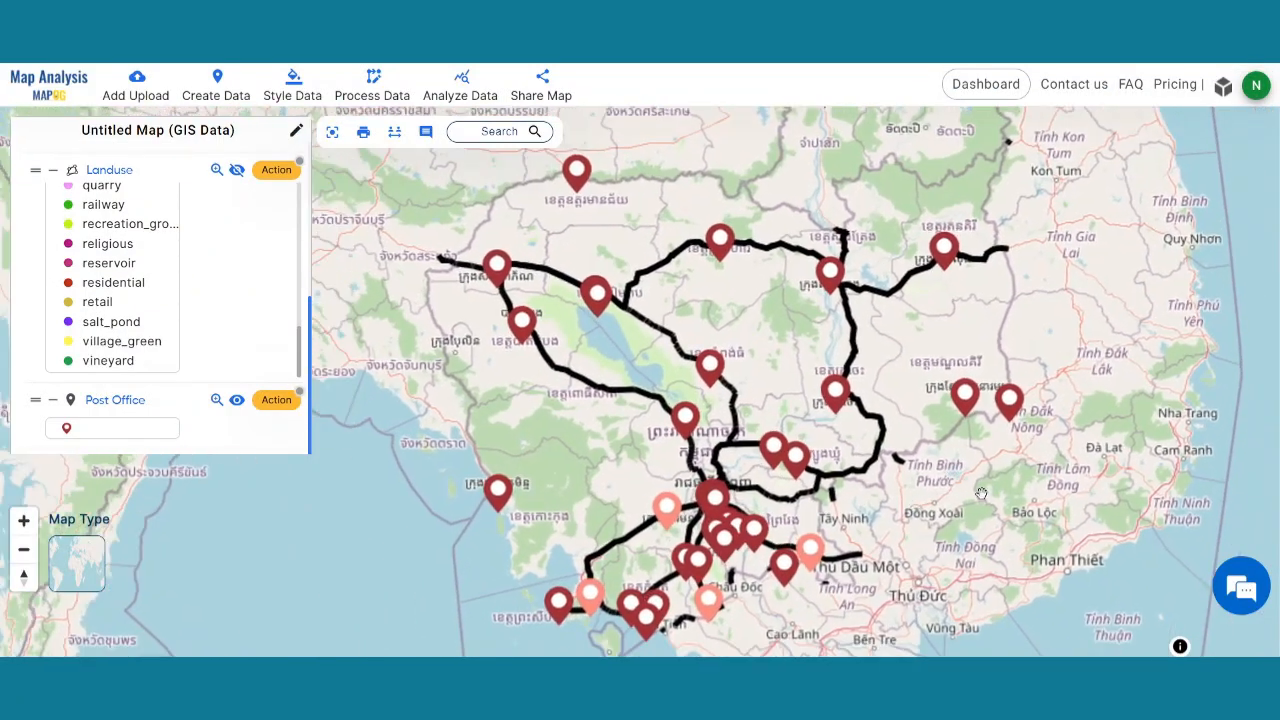
click(296, 131)
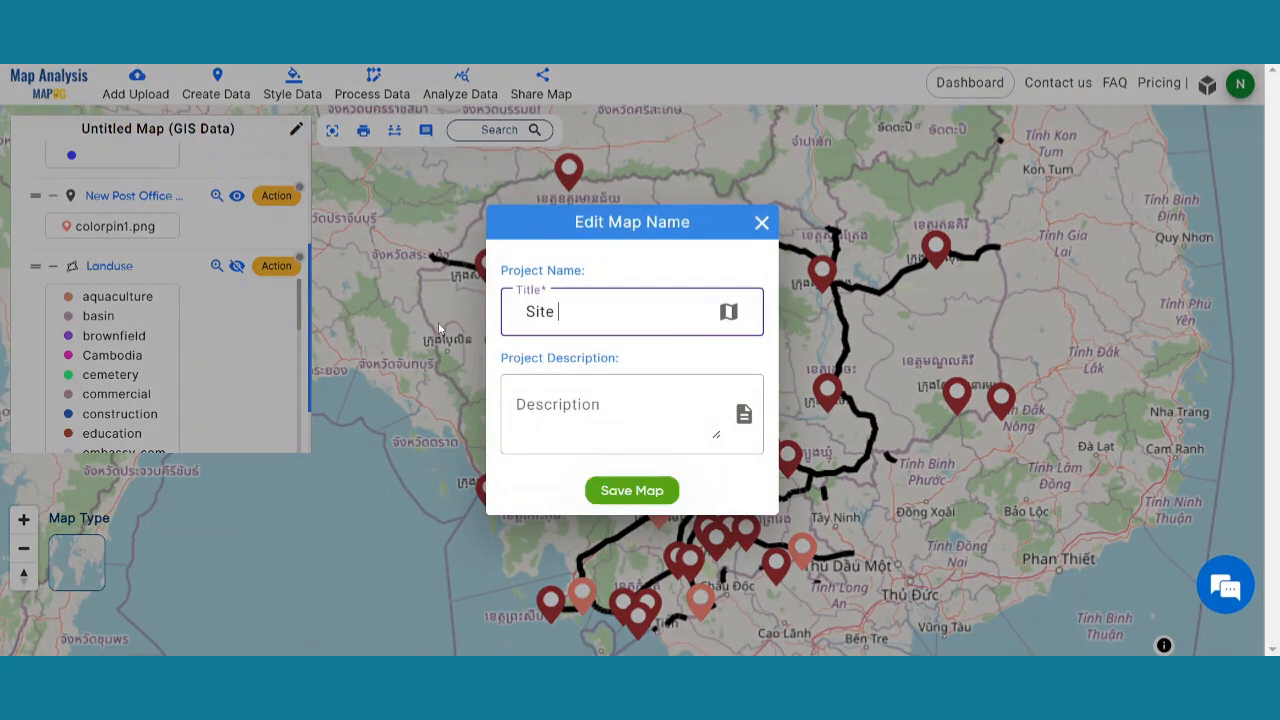
click(643, 490)
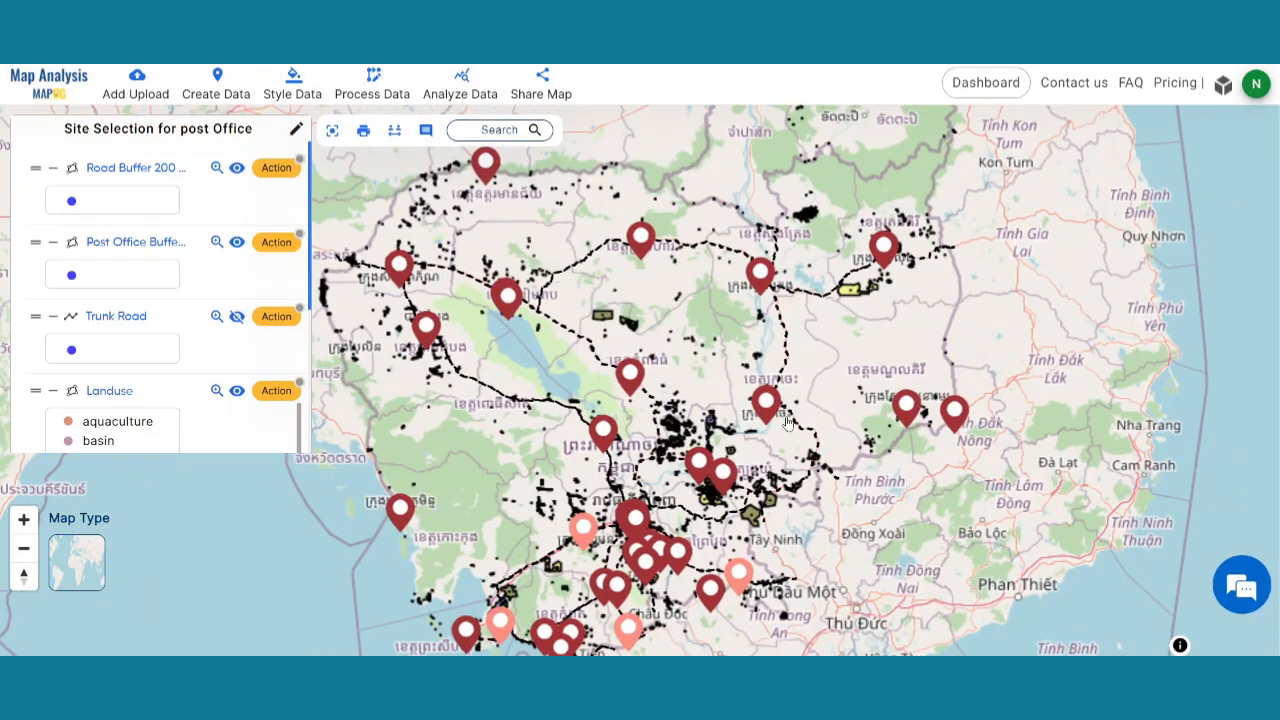
- Examine the new post office locations against the existing post offices, their buffers, the road buffers and the land-use areas across Cambodia
scroll(689, 407, up, 3)
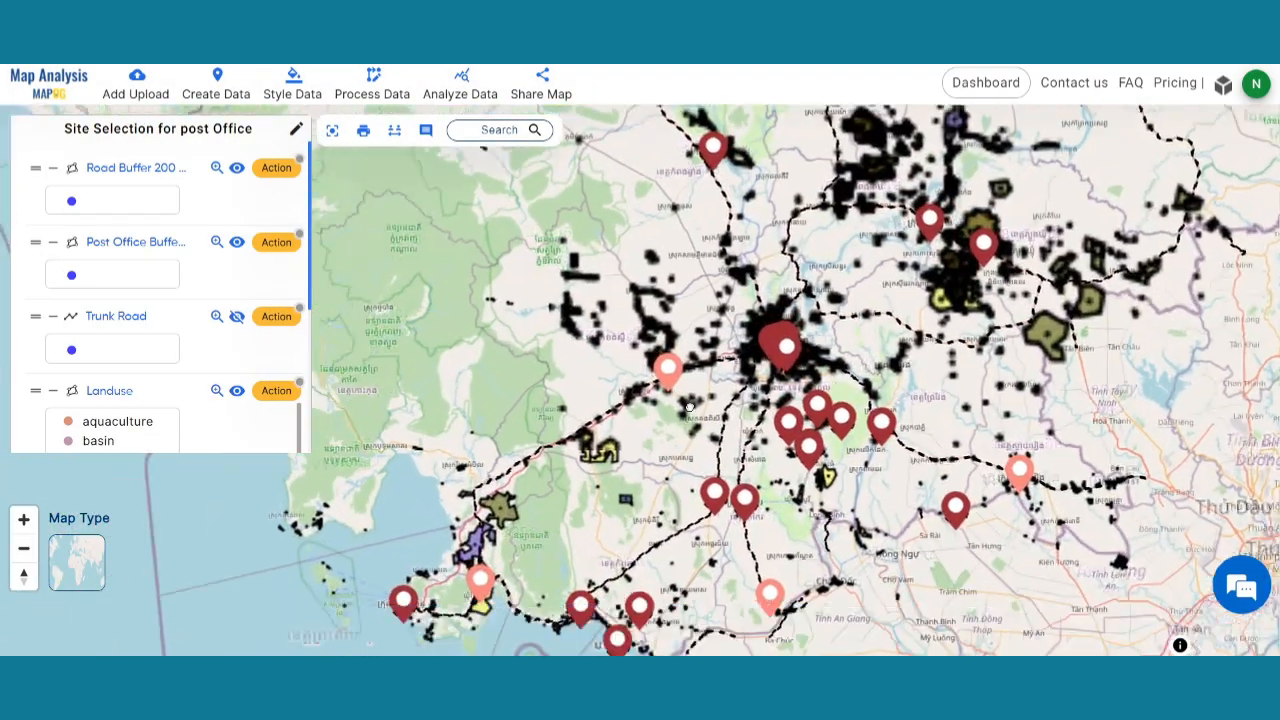
drag(689, 407, 802, 299)
scroll(480, 545, up, 5)
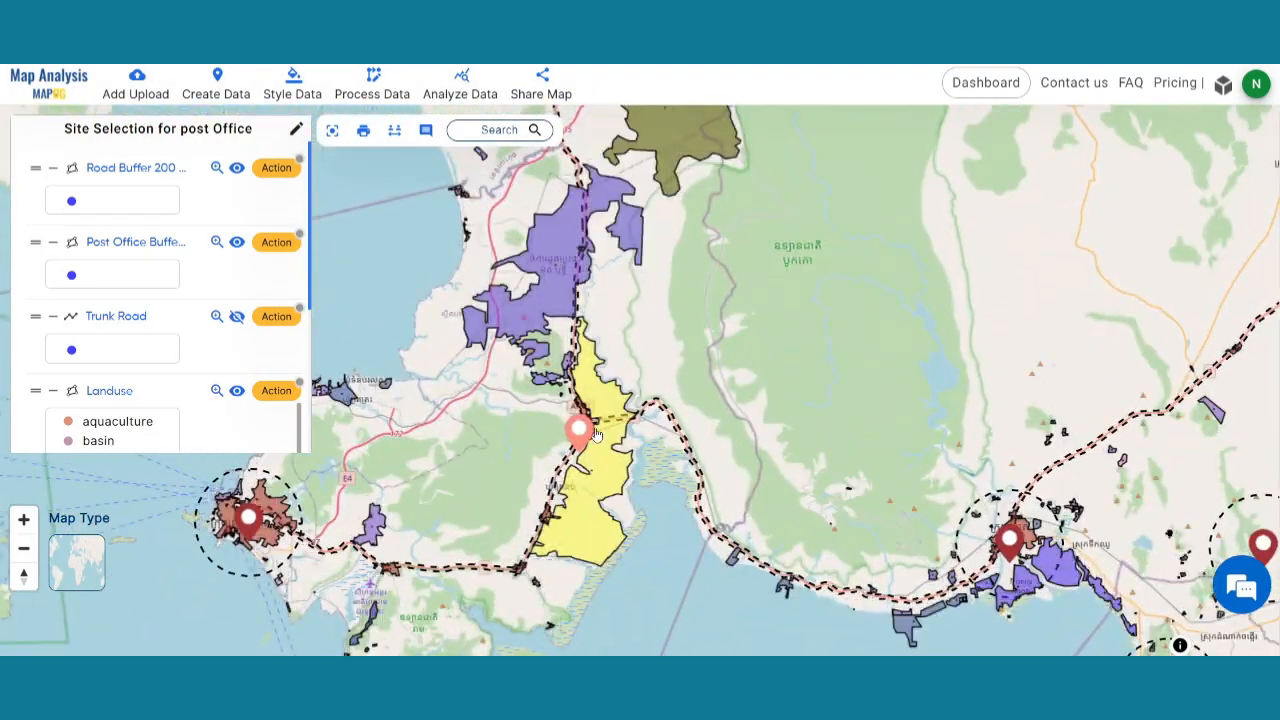
drag(597, 434, 335, 421)
drag(800, 500, 517, 417)
drag(1220, 460, 893, 547)
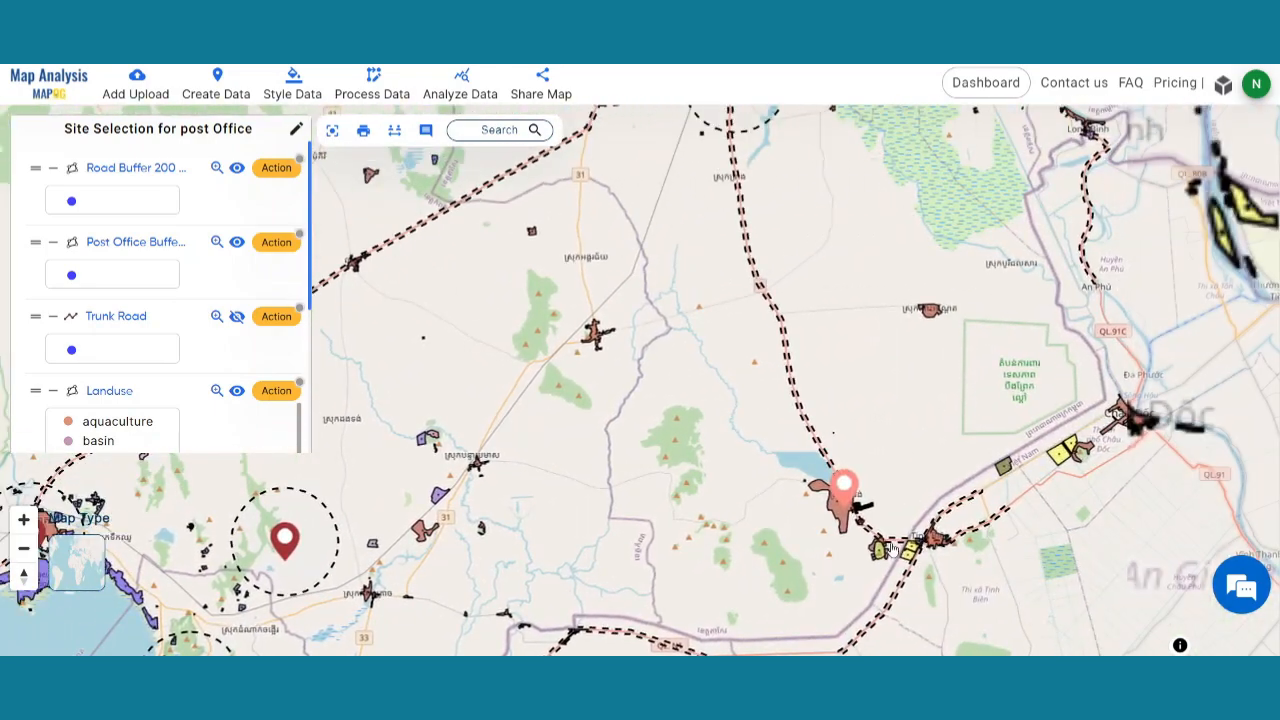
scroll(905, 496, down, 3)
drag(880, 230, 790, 560)
drag(745, 332, 822, 409)
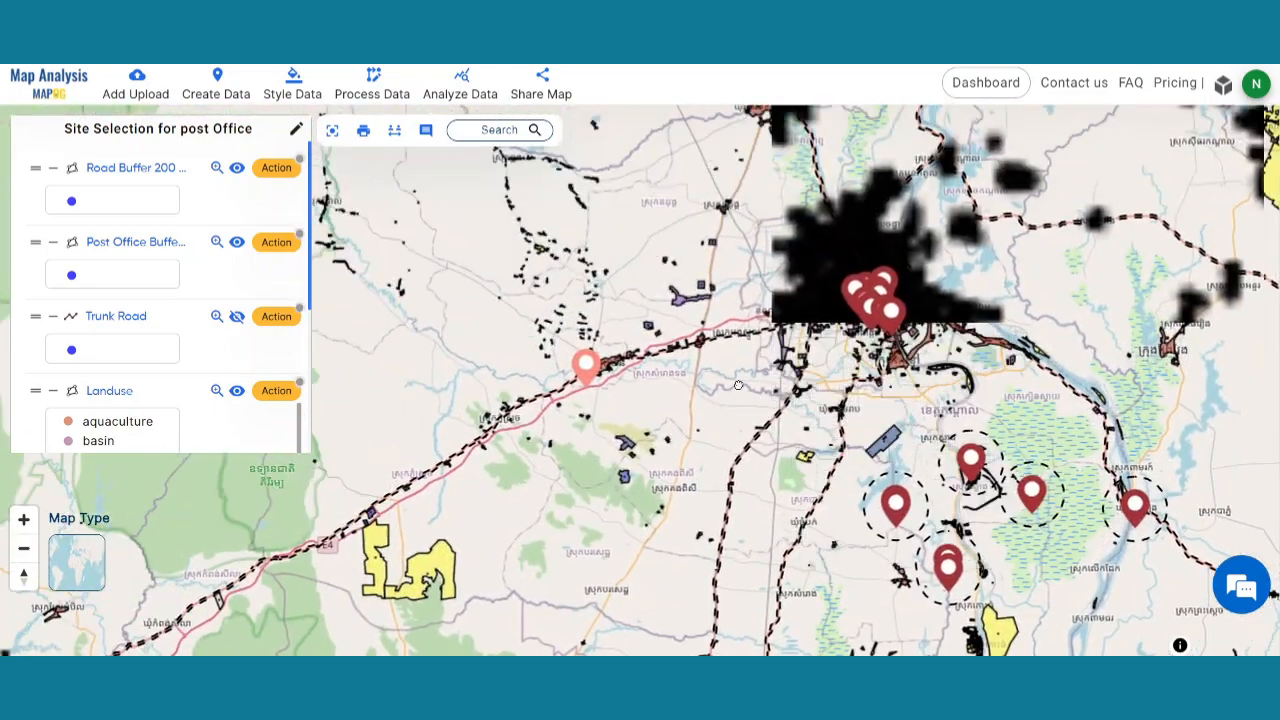
scroll(822, 409, down, 3)
scroll(1144, 530, up, 5)
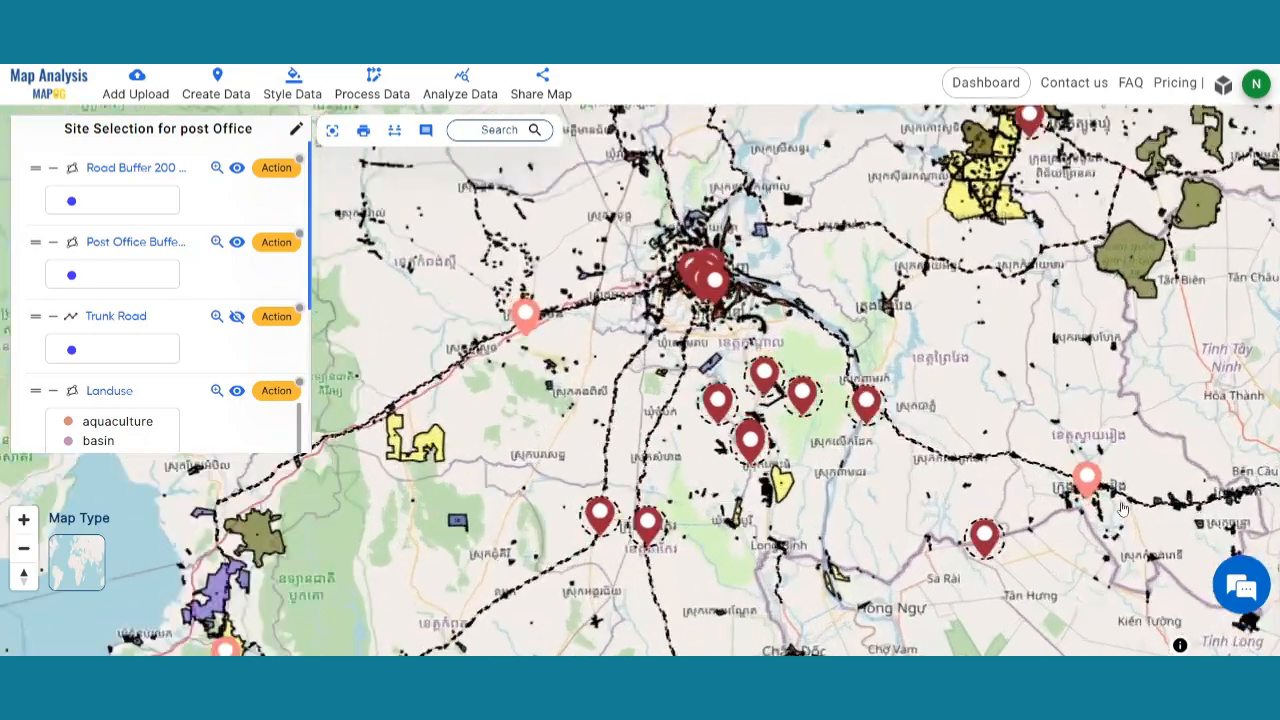
scroll(1169, 402, down, 5)
drag(1169, 405, 950, 483)
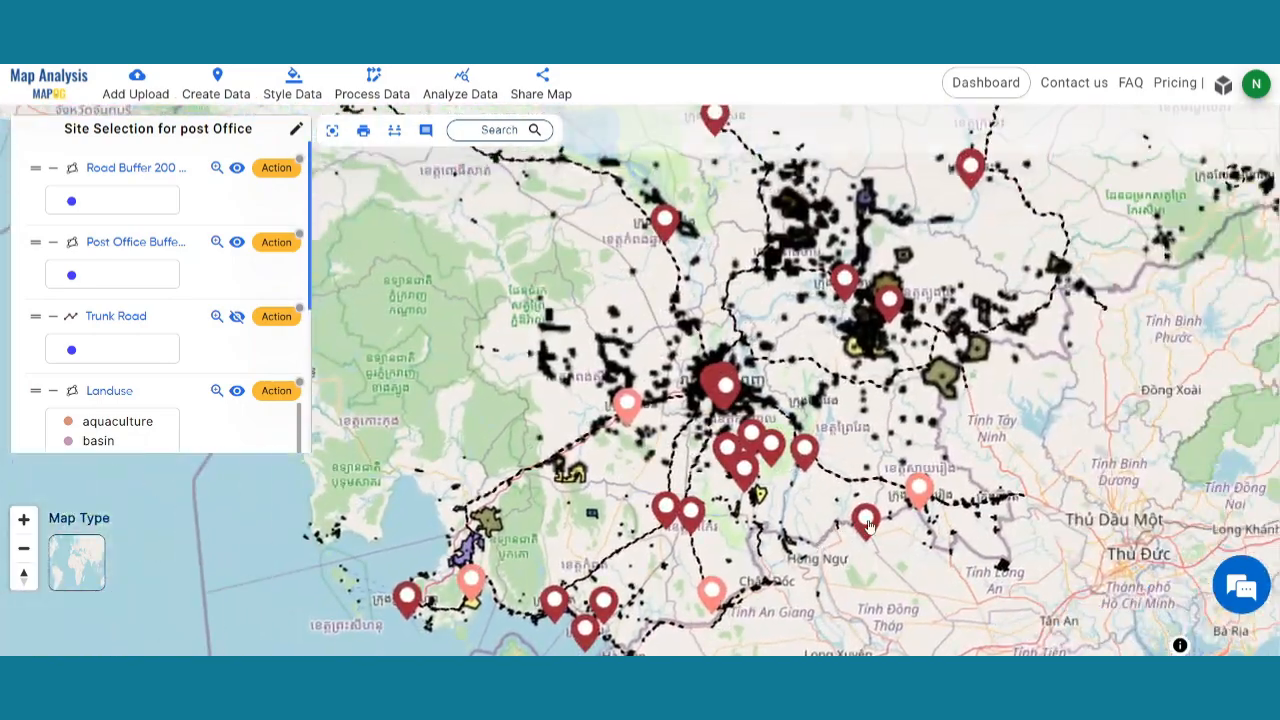
drag(970, 401, 926, 541)
scroll(1018, 449, down, 3)
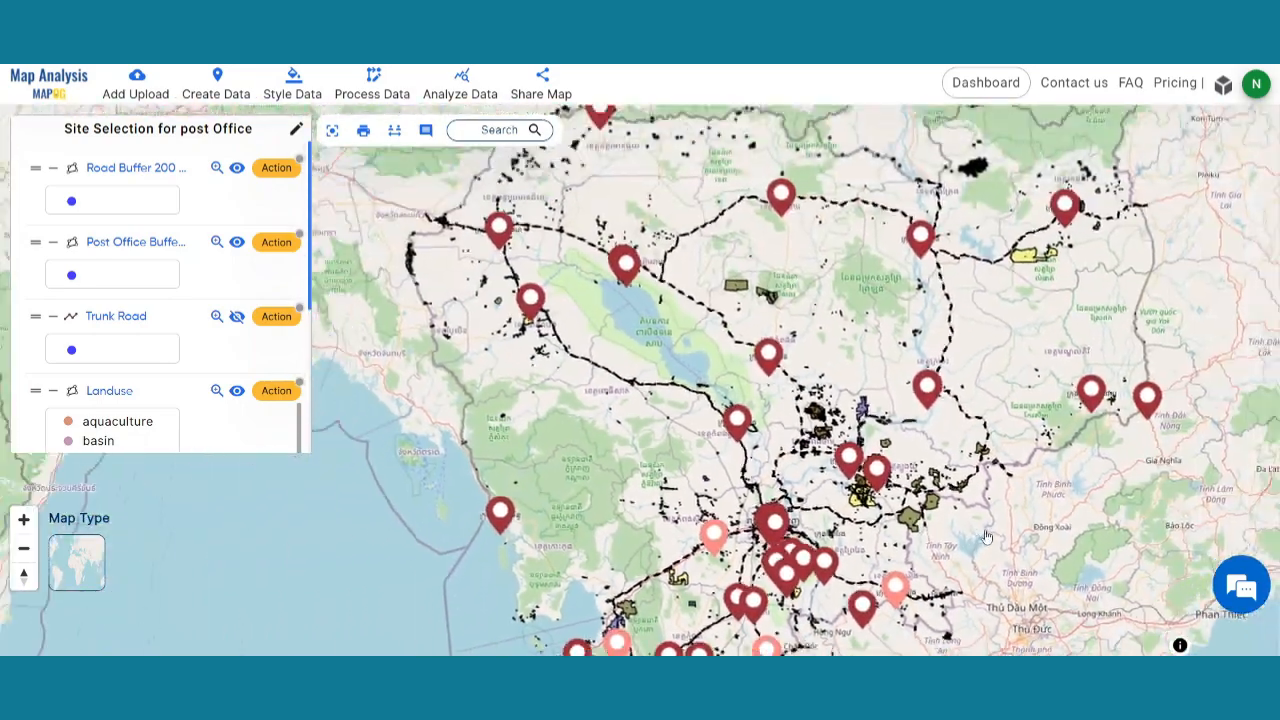
scroll(928, 540, down, 2)
drag(1000, 513, 983, 479)
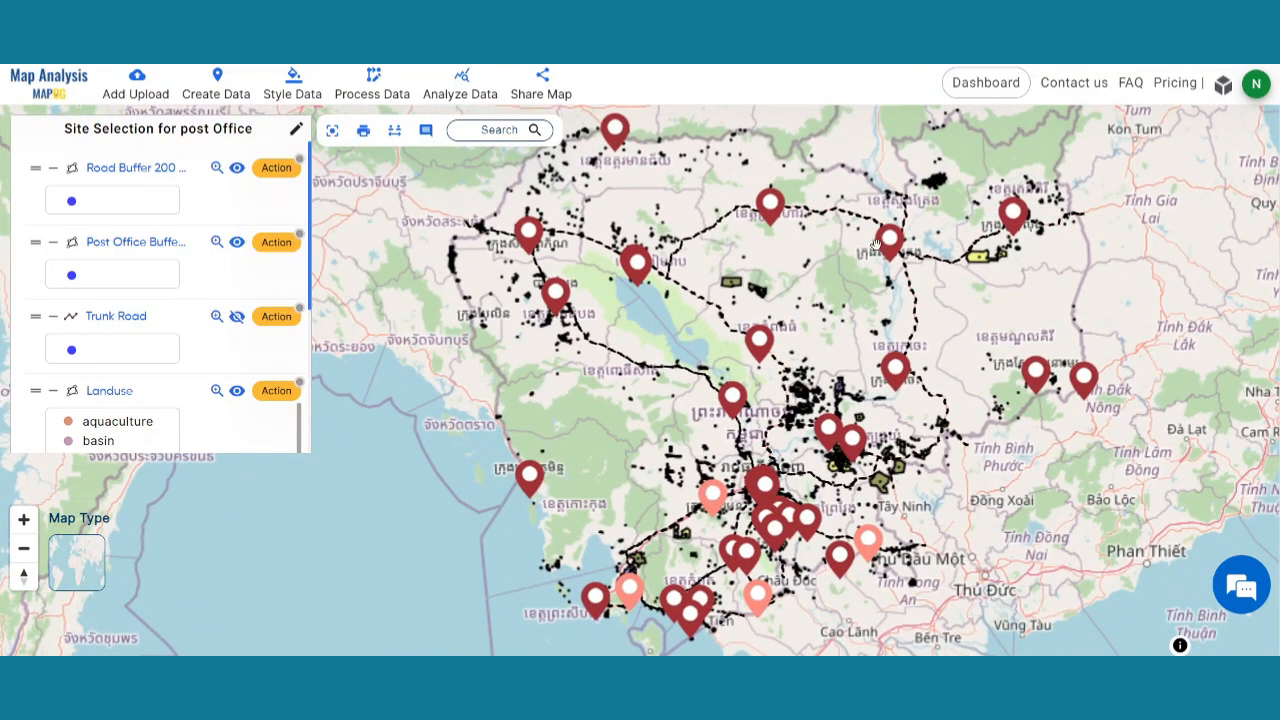